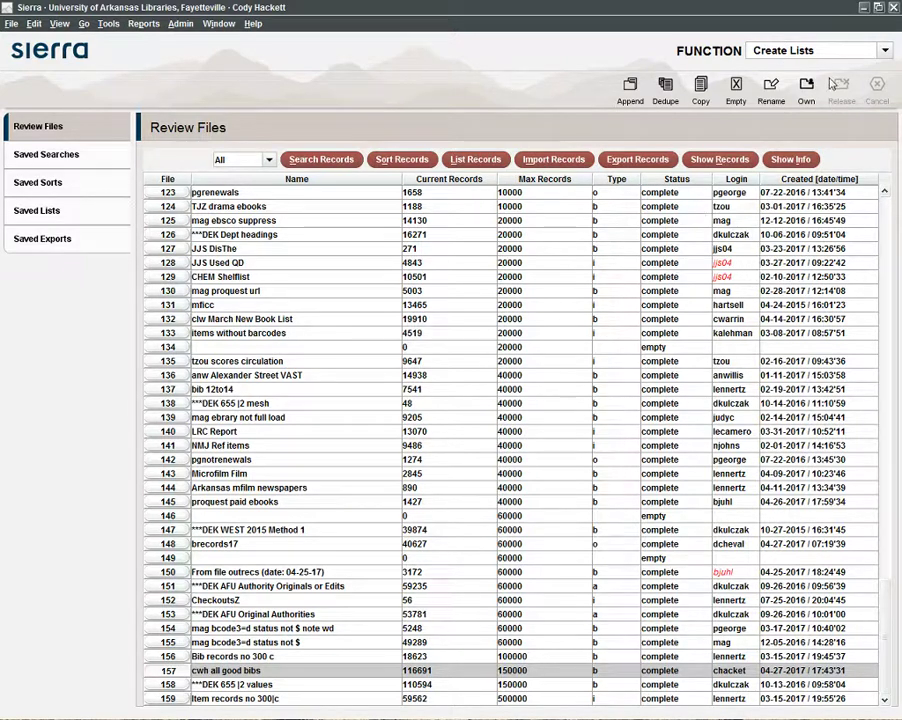
Switch to the Coverage Load function and check the ERM Electronic Holdings Administration parameters, leaving them as they are
left_click(799, 51)
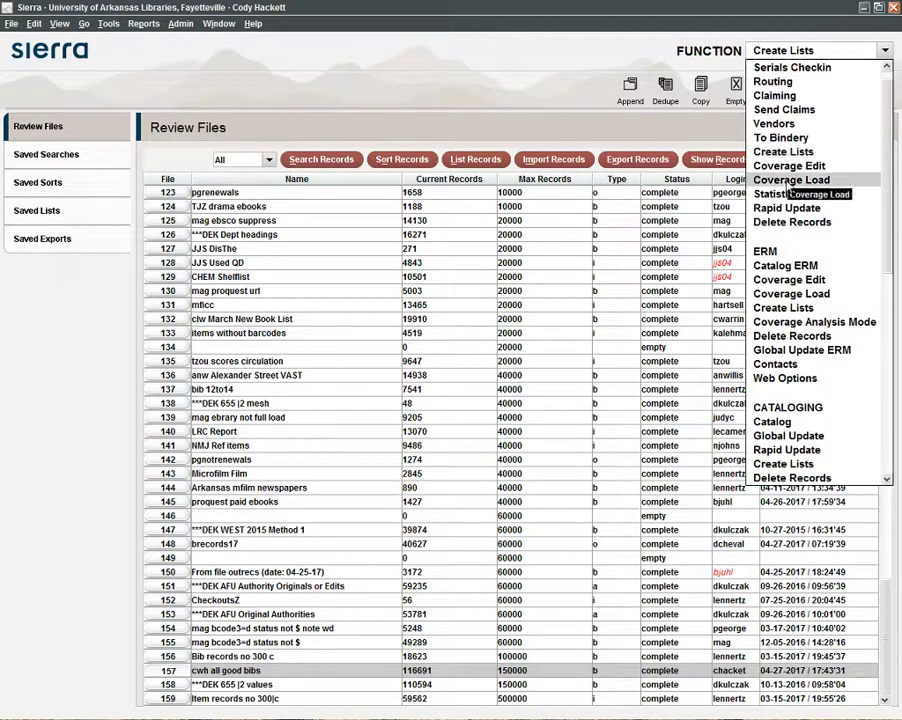
left_click(789, 180)
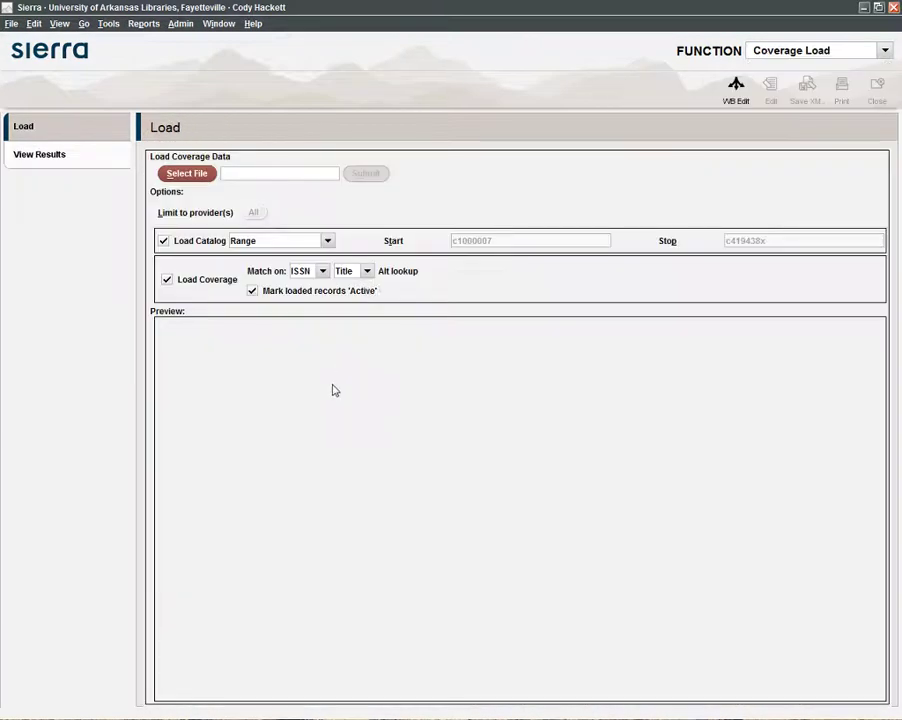
left_click(181, 24)
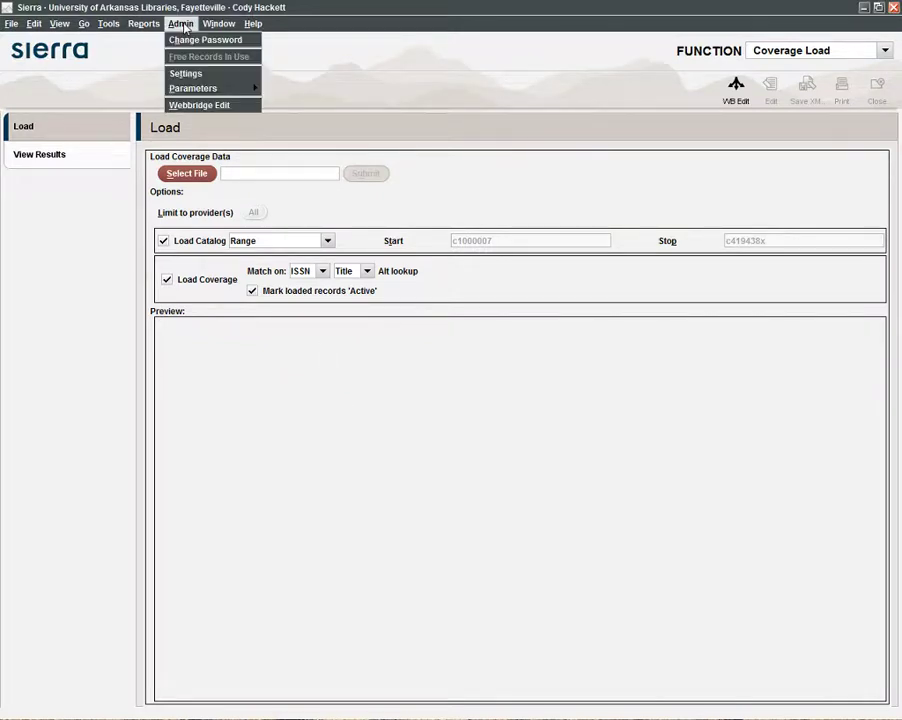
mouse_move(250, 88)
mouse_move(332, 131)
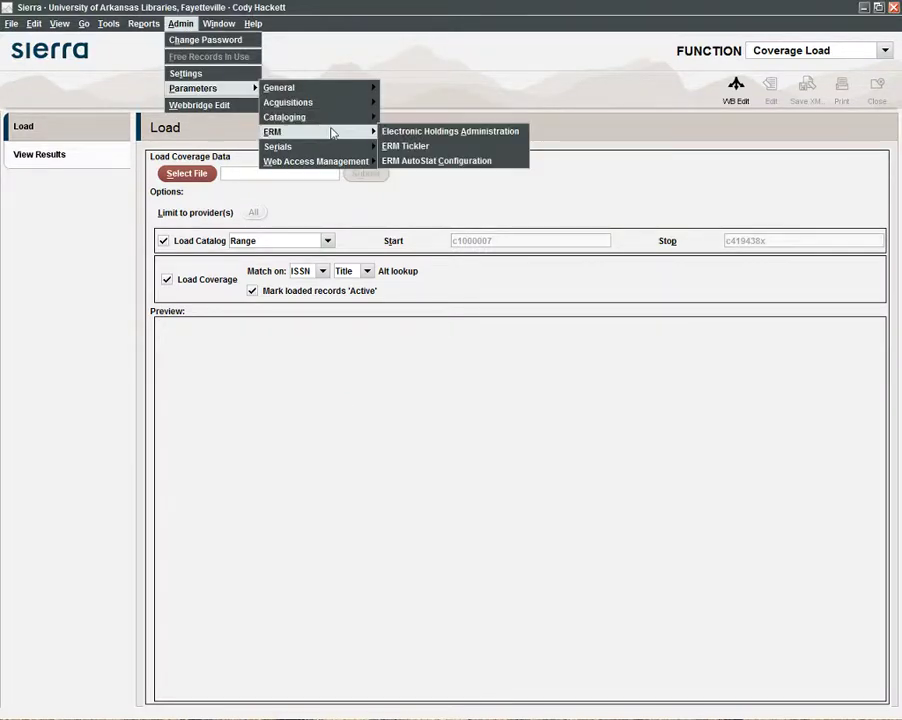
left_click(420, 131)
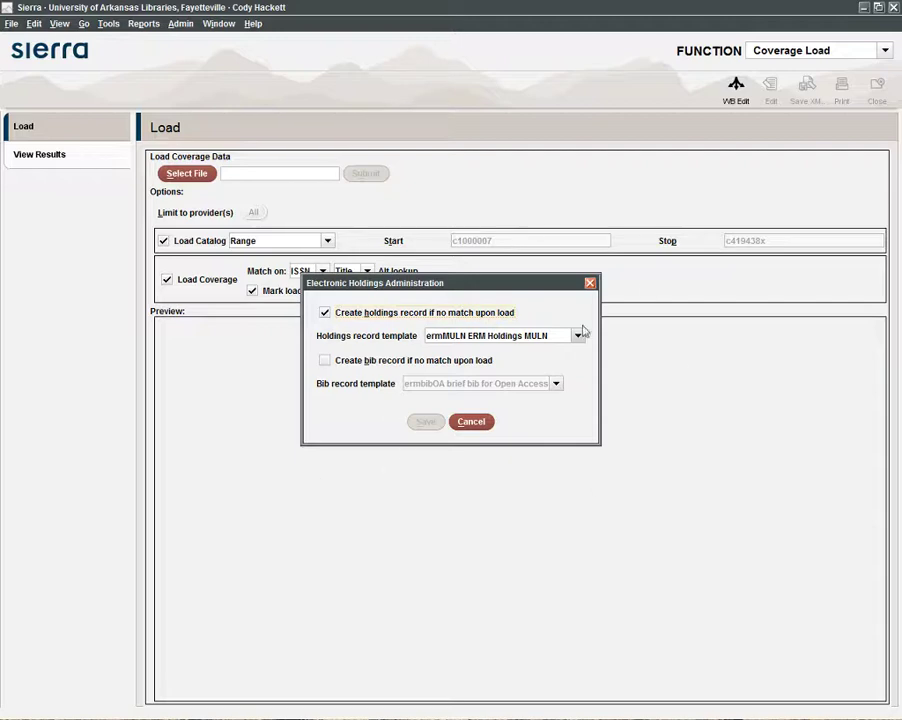
left_click(465, 424)
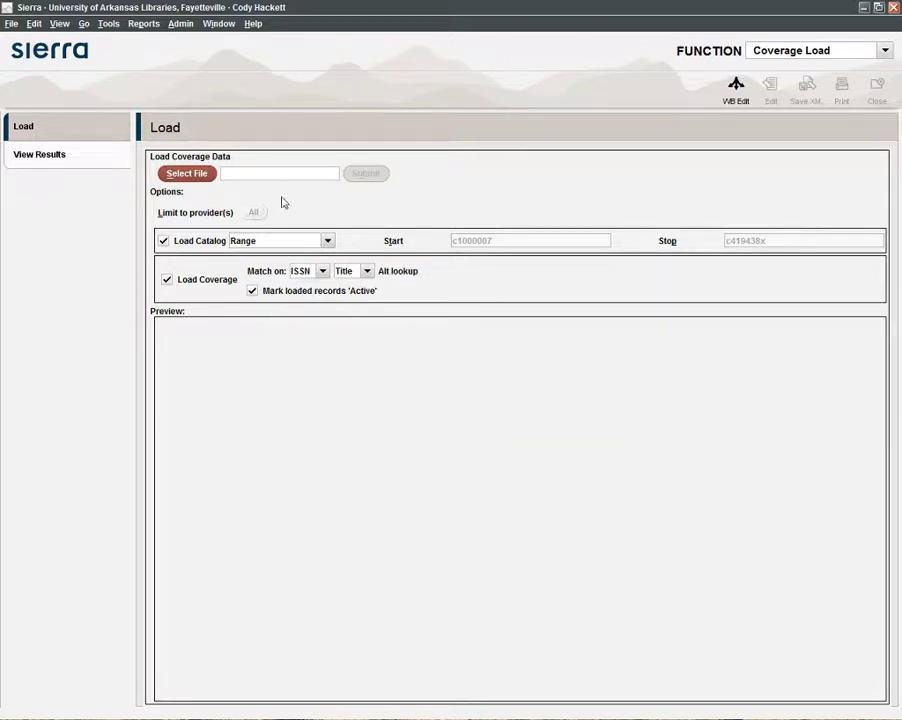
Select "DOAJ Reload - Sheet1.csv" from Reloads, Individual Databases Reloads, 2017_April, DOAJ Reload 4.27.2017, preprocess it and look through the preview
left_click(189, 175)
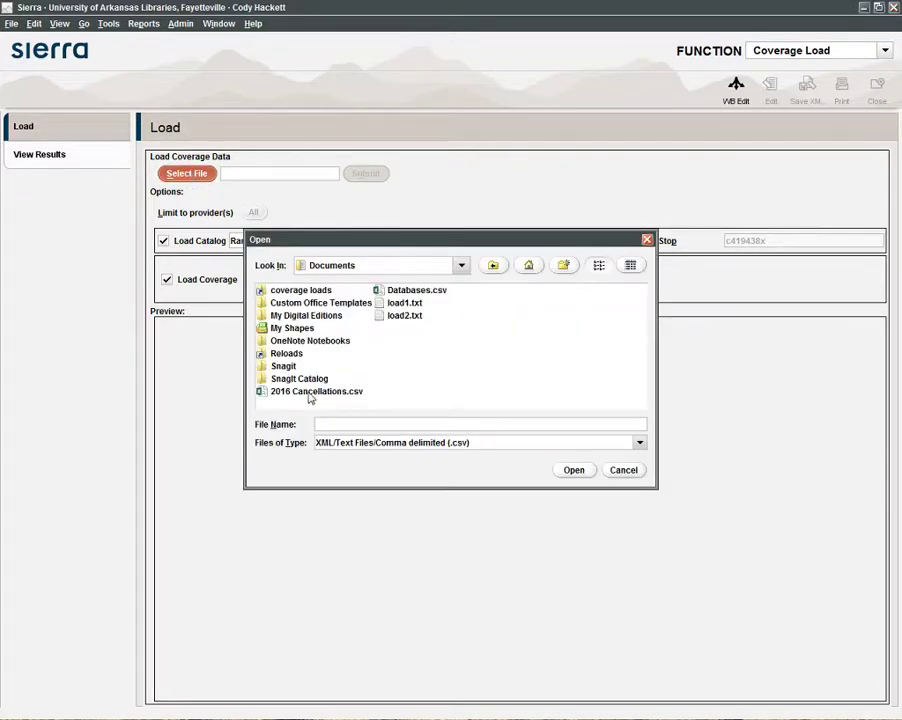
double_click(286, 353)
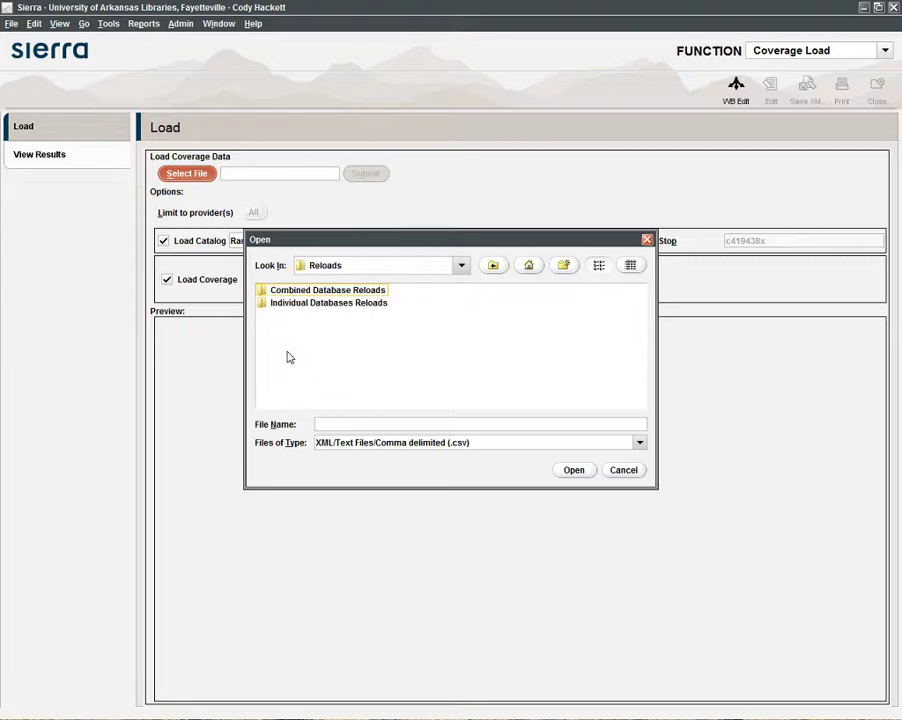
double_click(288, 303)
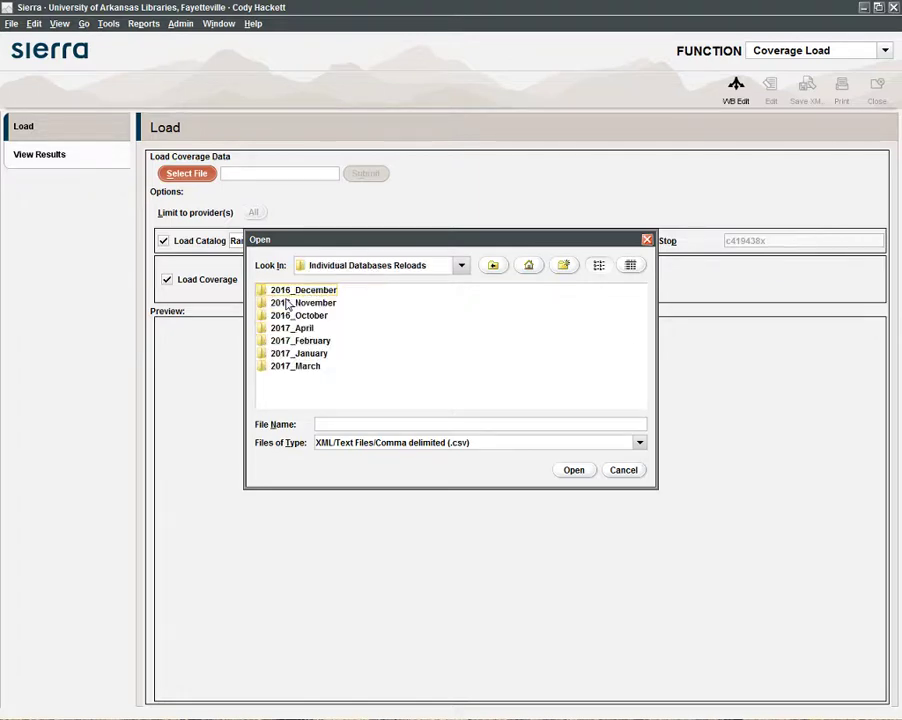
double_click(280, 330)
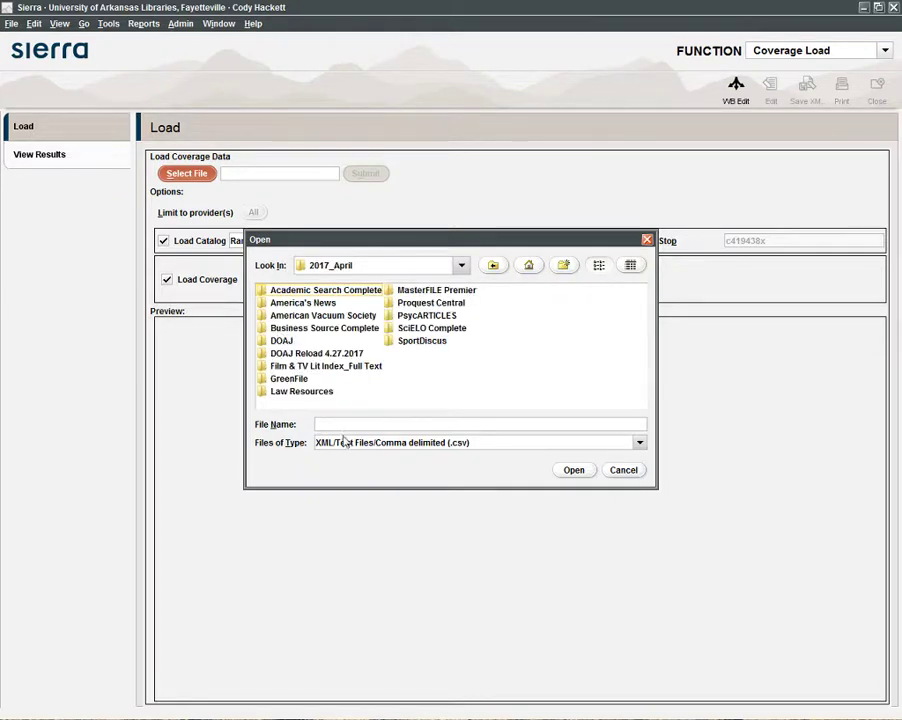
double_click(290, 353)
left_click(308, 293)
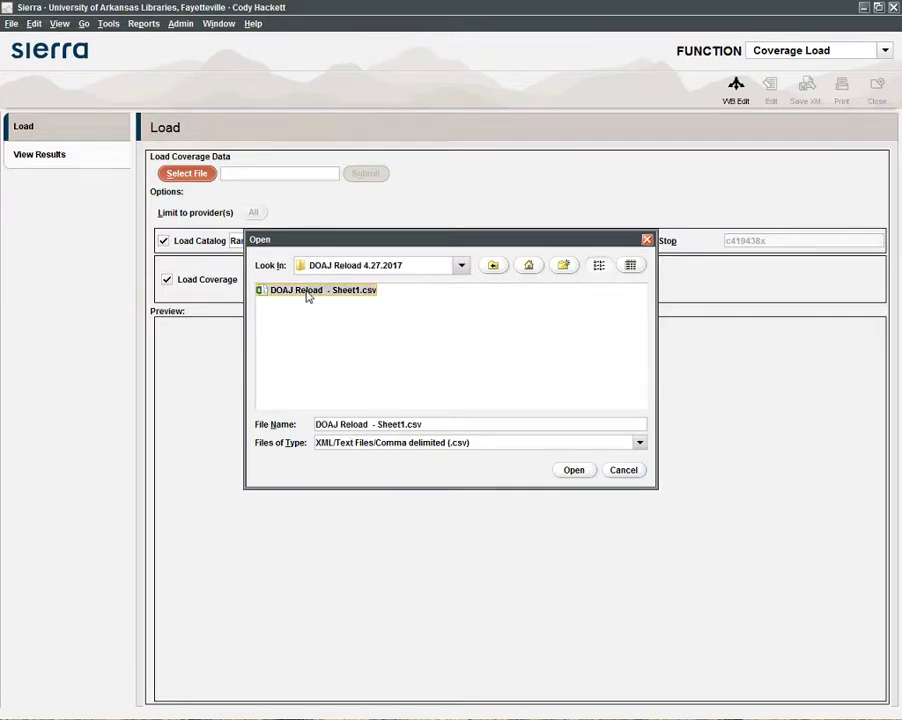
left_click(570, 469)
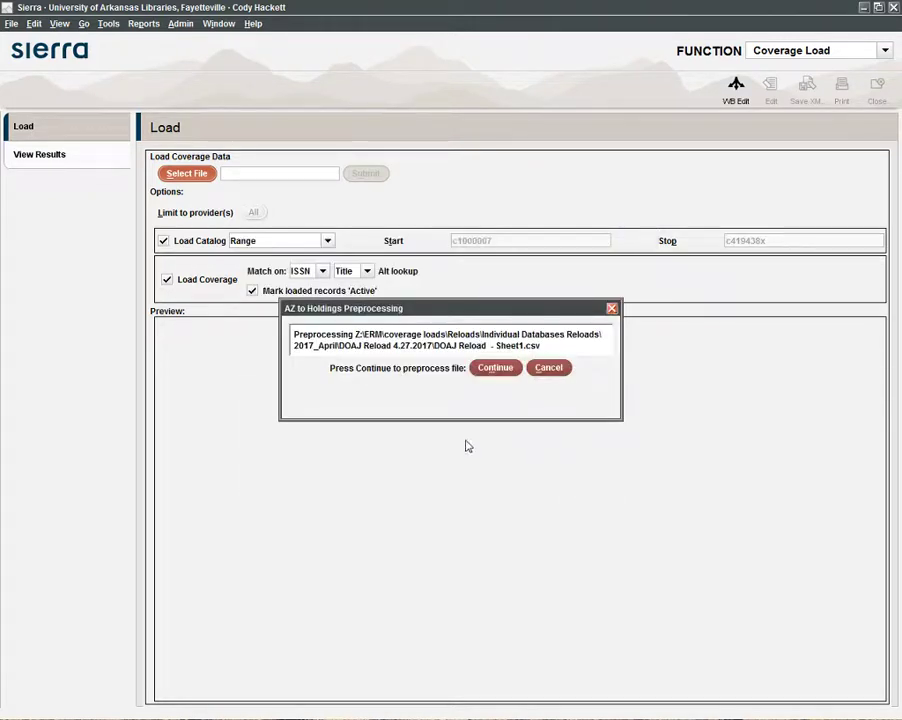
left_click(498, 369)
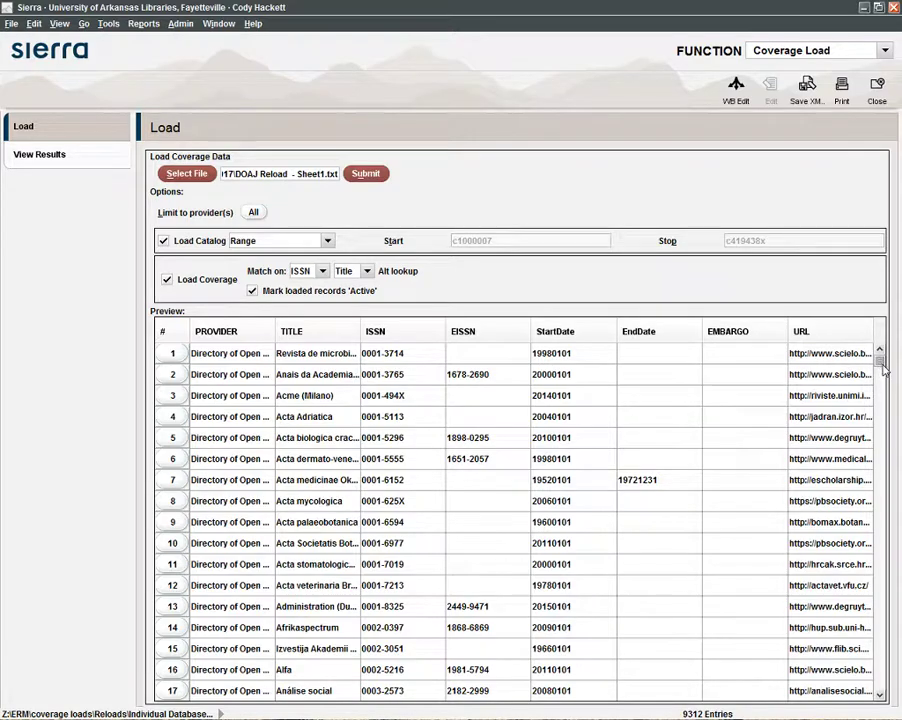
left_click_drag(884, 370, 882, 402)
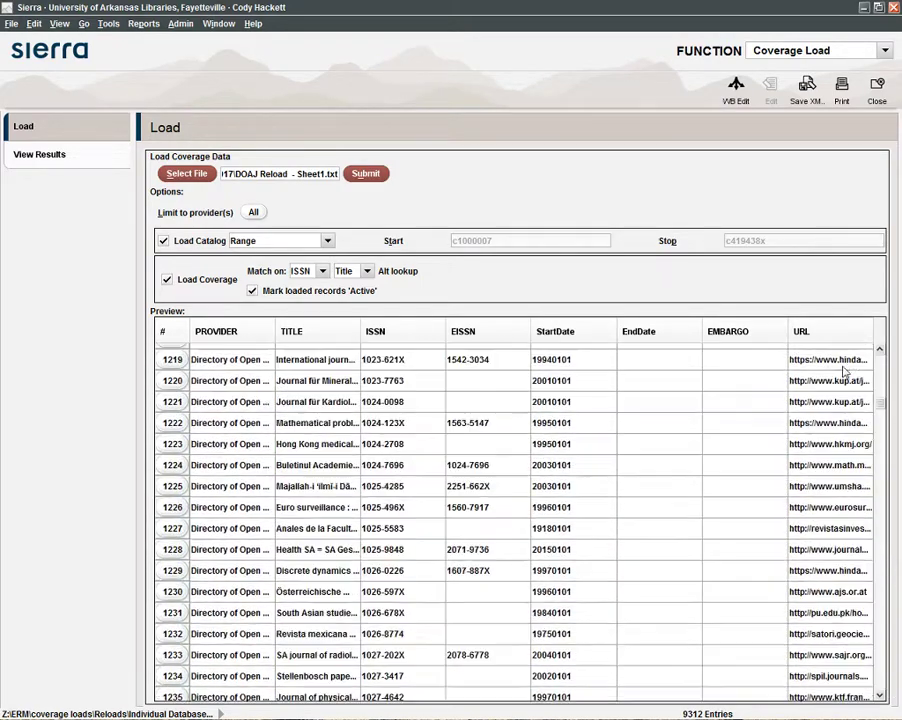
Set the Load Catalog source to Review and choose review file 157, "cwh all good bibs"
left_click(327, 241)
left_click(238, 267)
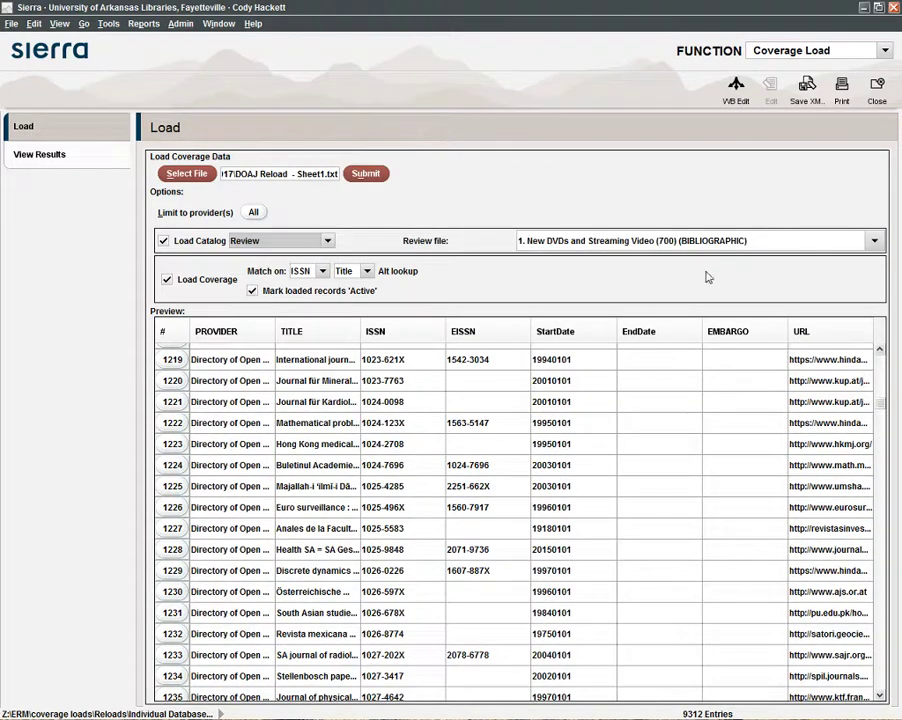
left_click(876, 241)
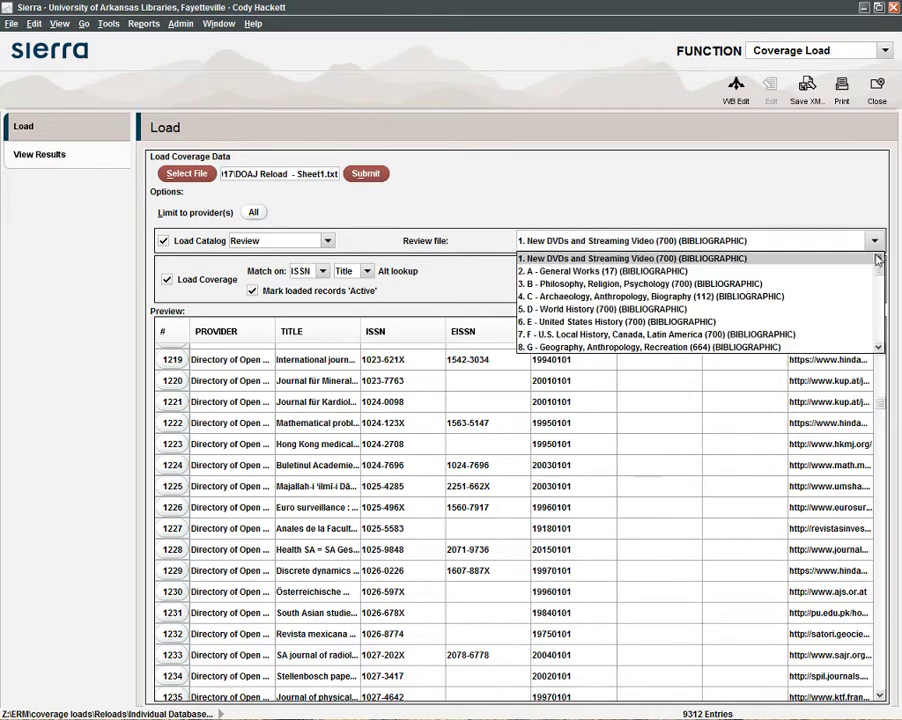
left_click_drag(880, 273, 880, 345)
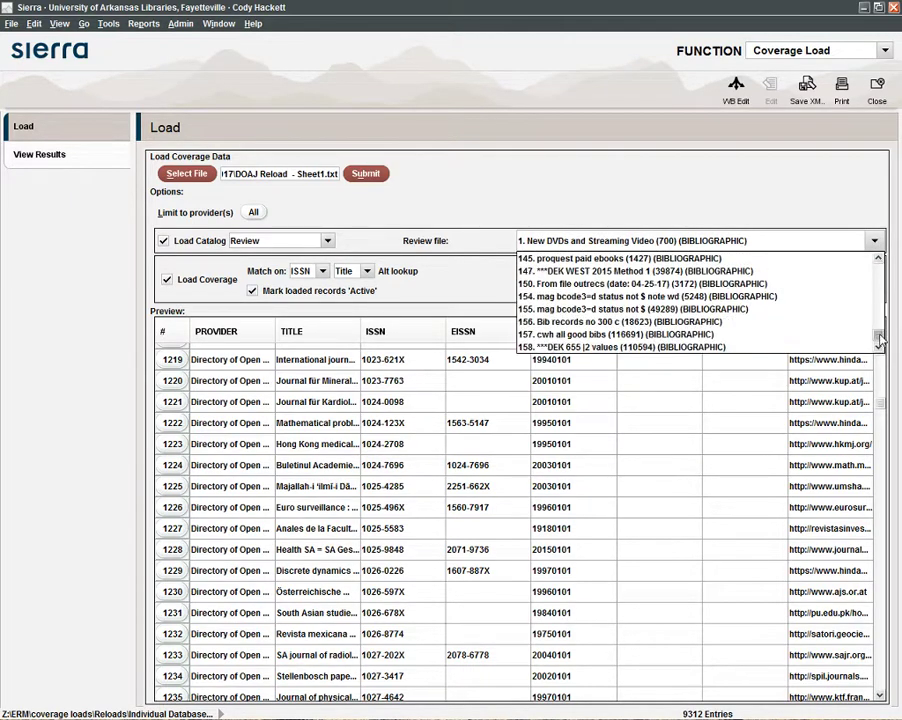
left_click(610, 335)
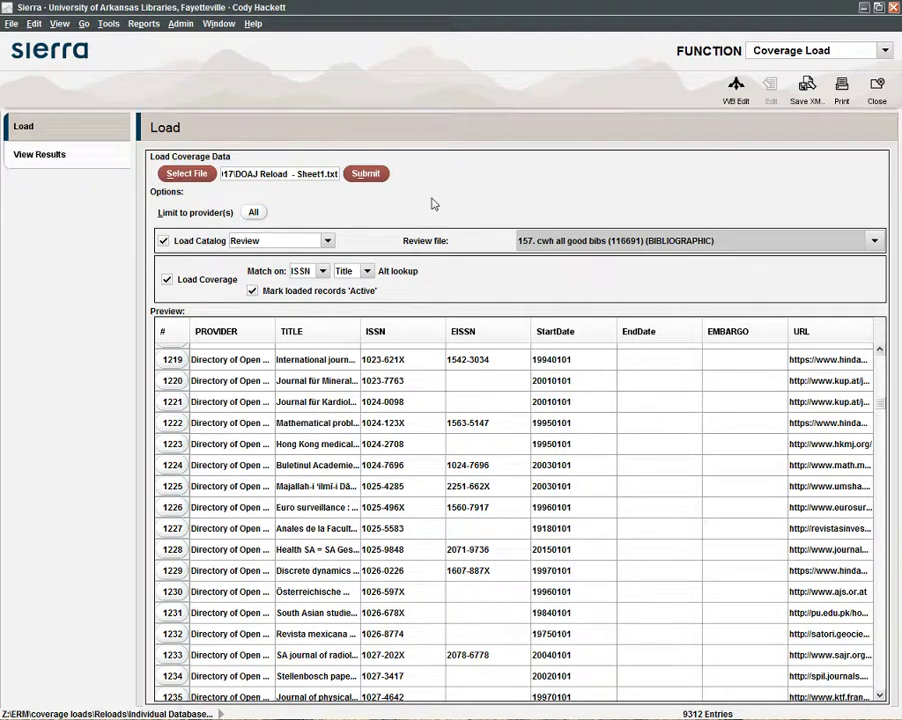
Submit the DOAJ coverage data for loading against the chosen review file and confirm the submission
left_click(360, 174)
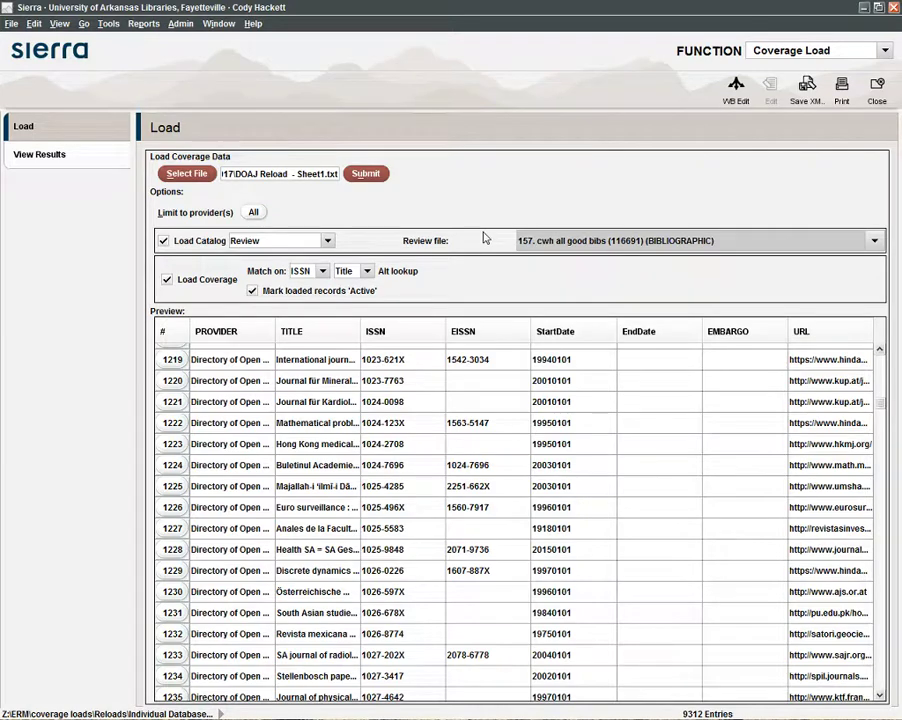
left_click(768, 50)
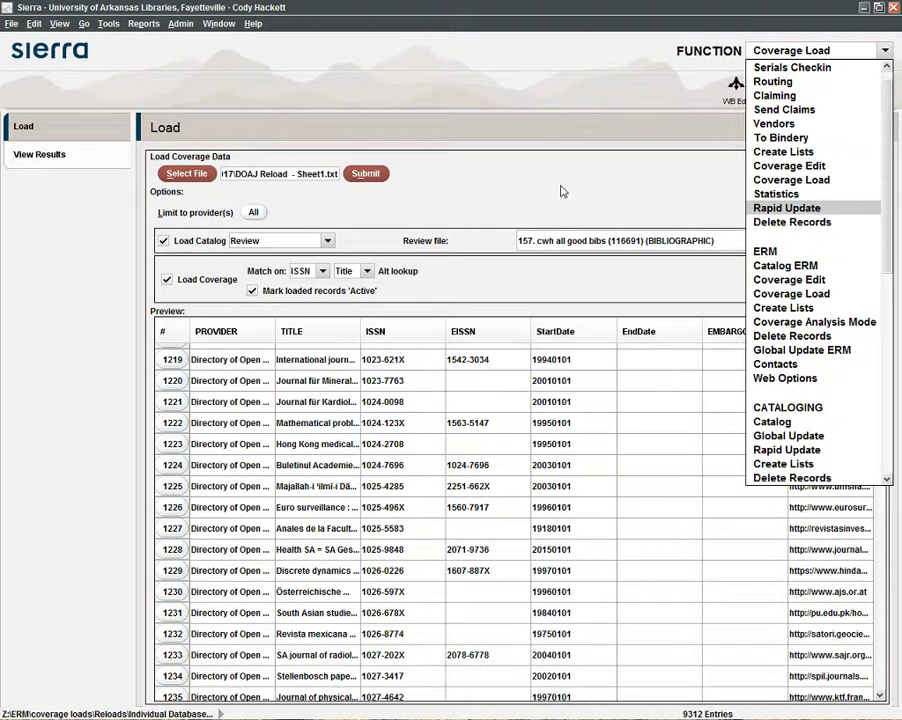
left_click(450, 182)
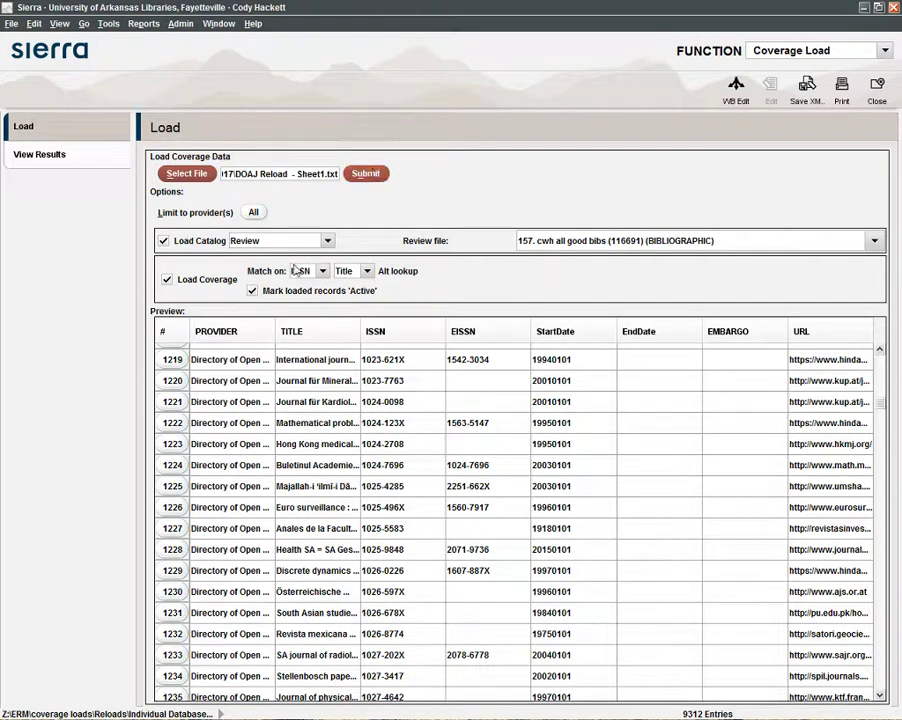
left_click(376, 174)
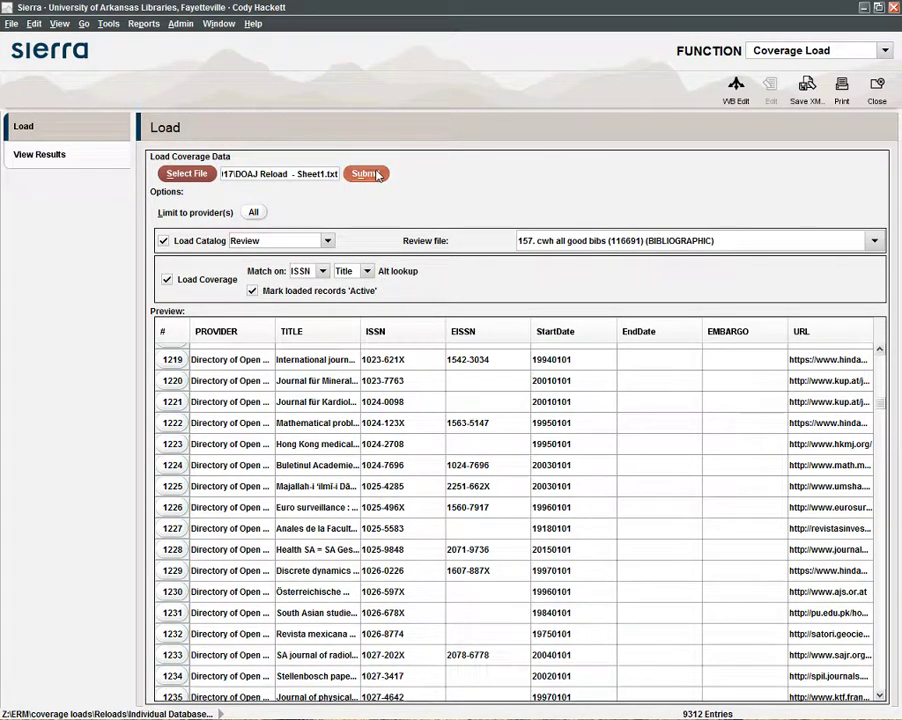
left_click(516, 456)
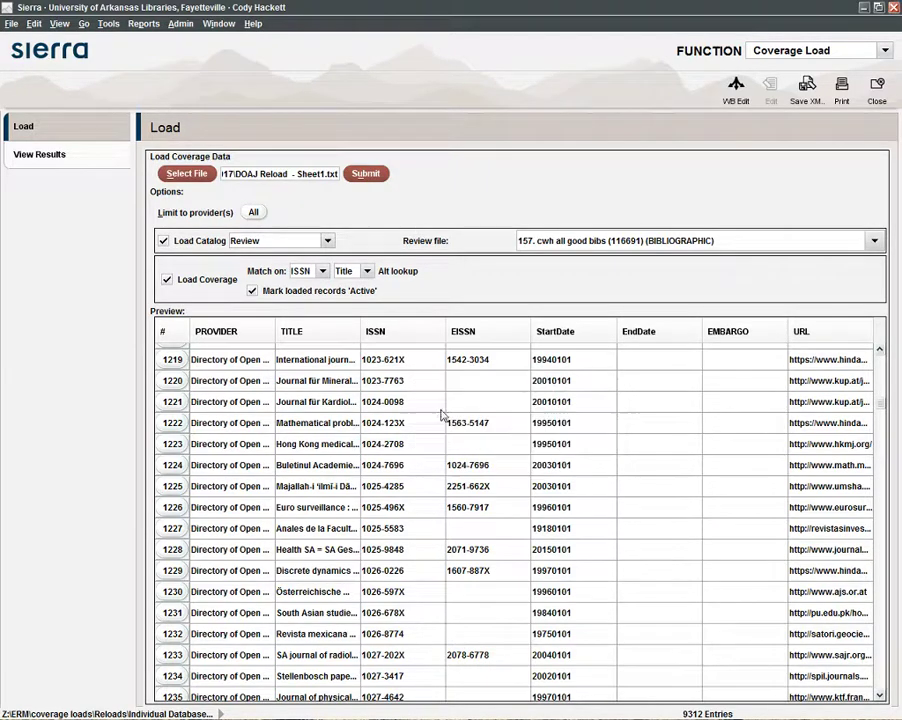
View the load results and refresh them repeatedly to monitor the DOAJ coverage load's status and lines processed
left_click(56, 157)
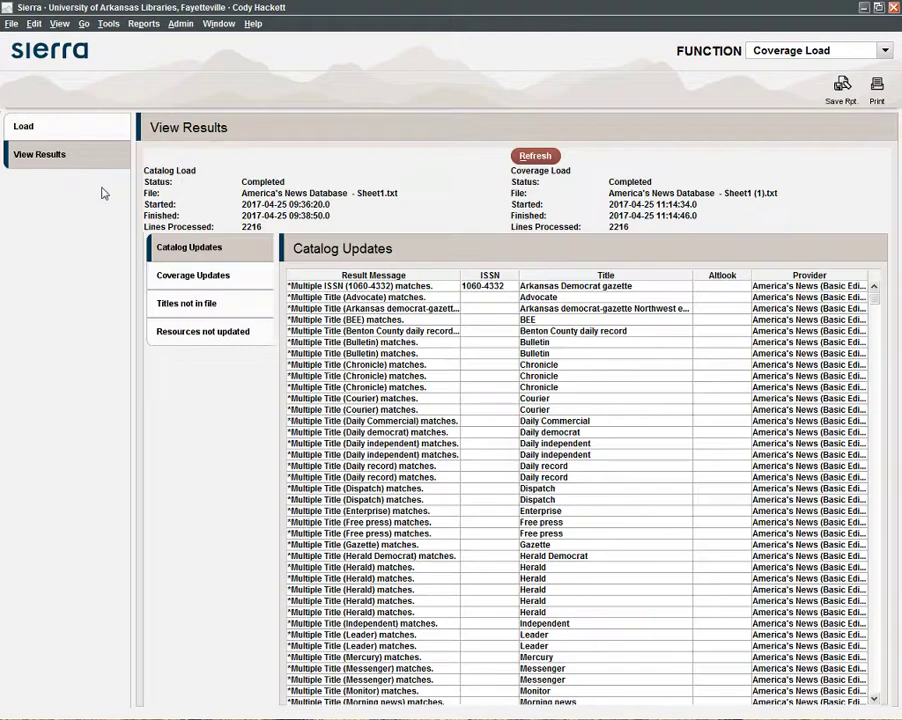
left_click(529, 158)
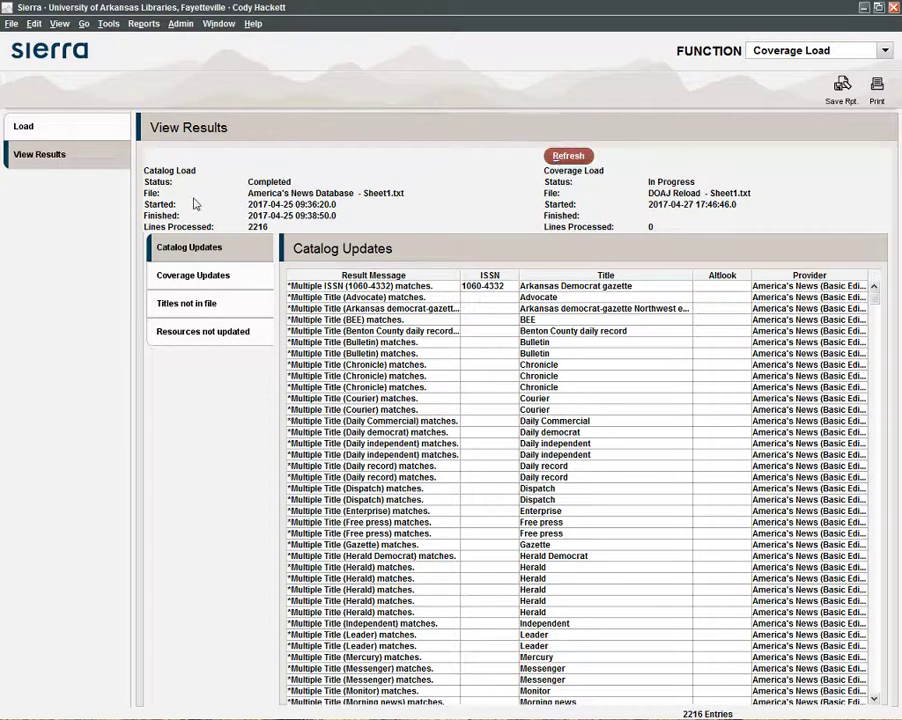
left_click(563, 160)
left_click(563, 160)
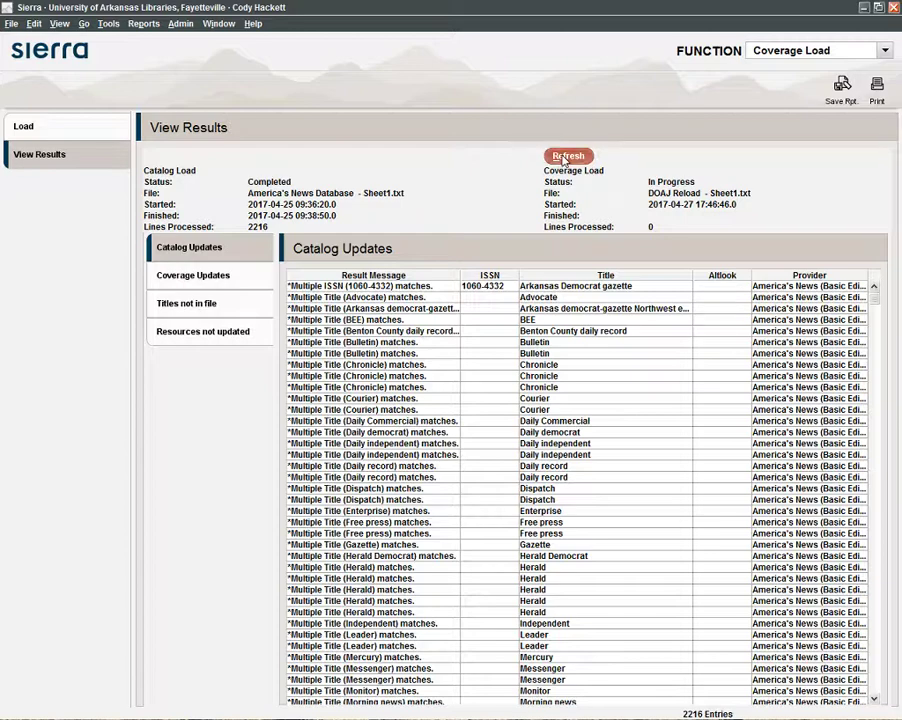
left_click(563, 160)
left_click(563, 160)
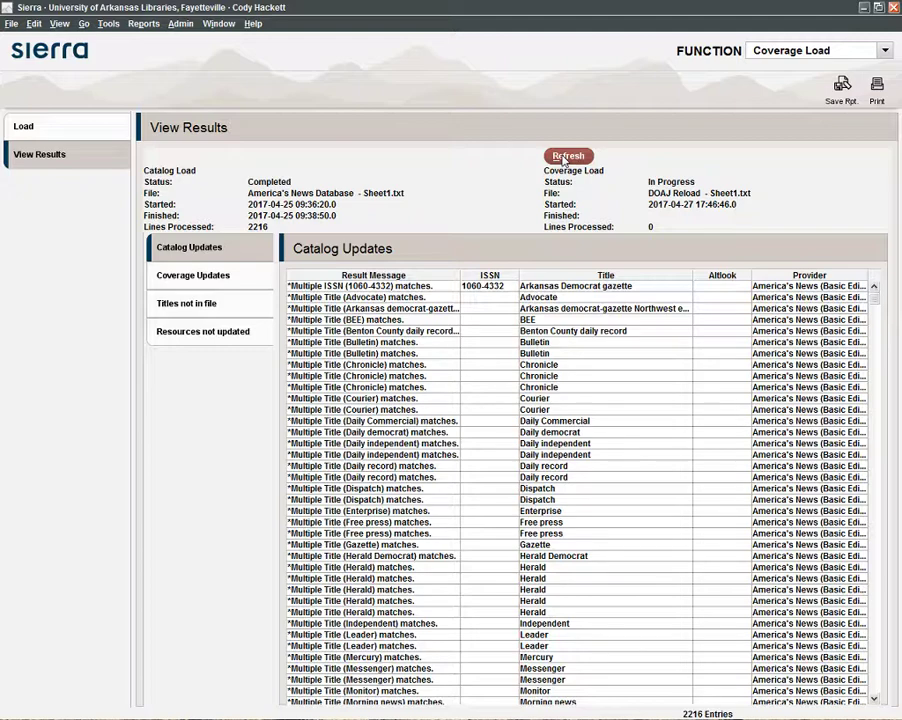
left_click(563, 160)
left_click(563, 160)
left_click(563, 160)
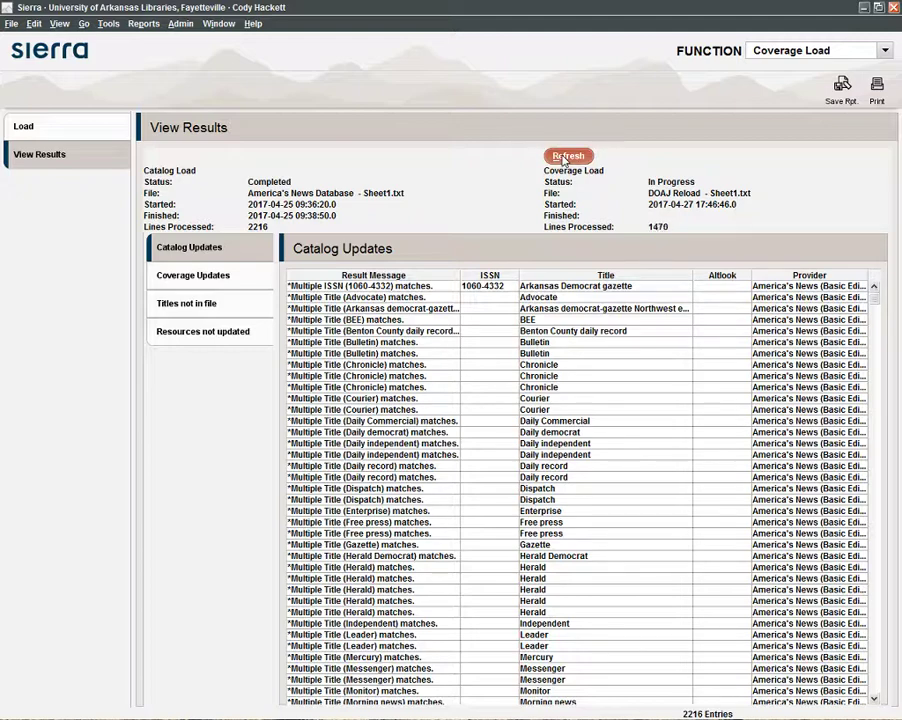
left_click(563, 160)
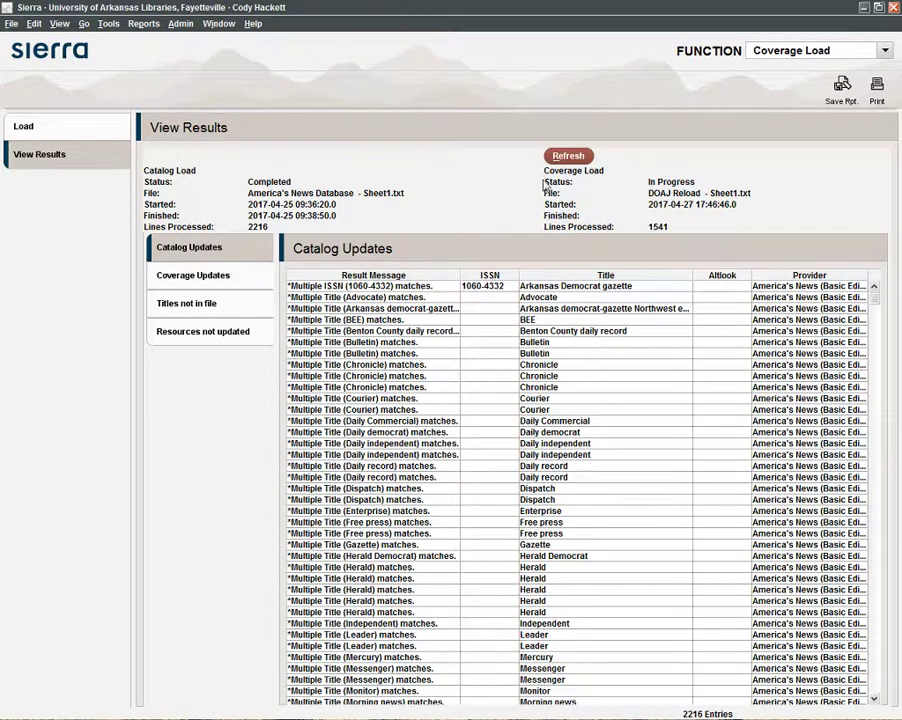
left_click(563, 158)
left_click(563, 160)
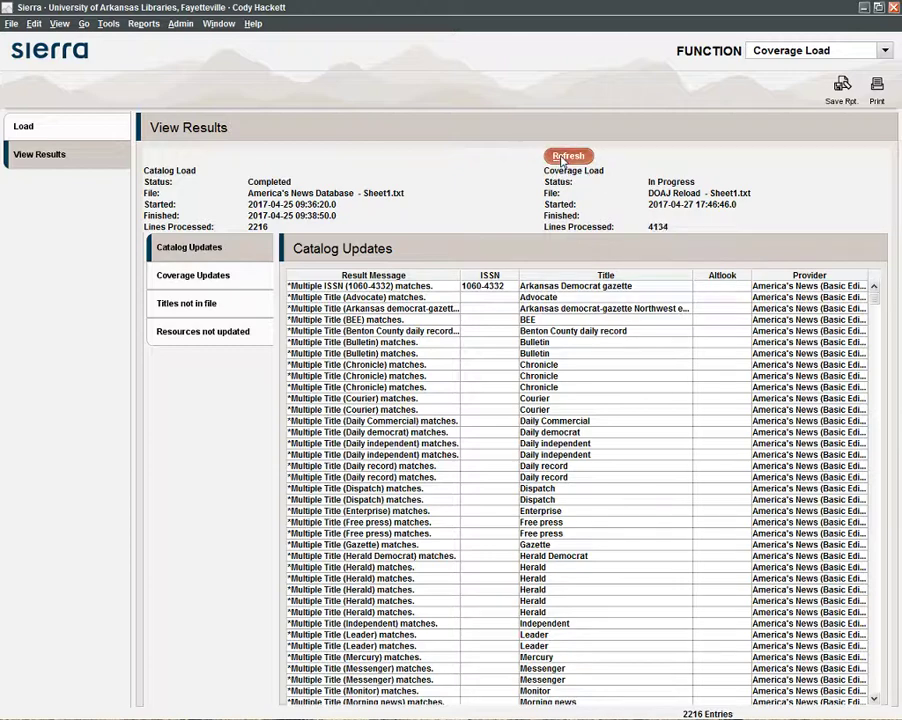
left_click(563, 160)
left_click(563, 160)
left_click(570, 164)
left_click(570, 160)
left_click(570, 160)
left_click(570, 160)
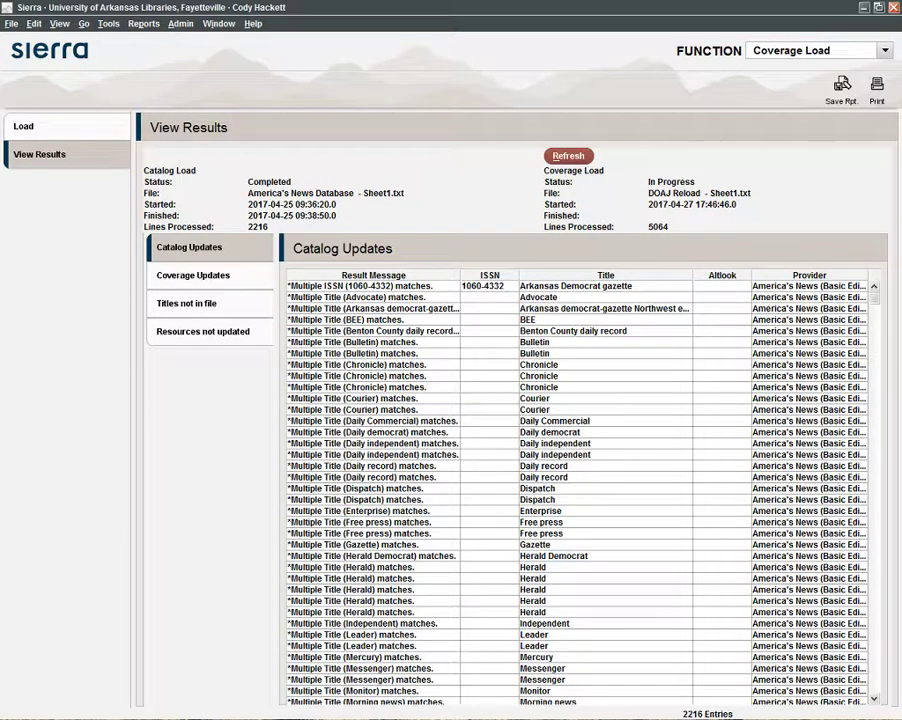
Switch to the "Reload of DOAJ 2" Word document and review its title, provider name and resource identifier lines
key("alt+Tab")
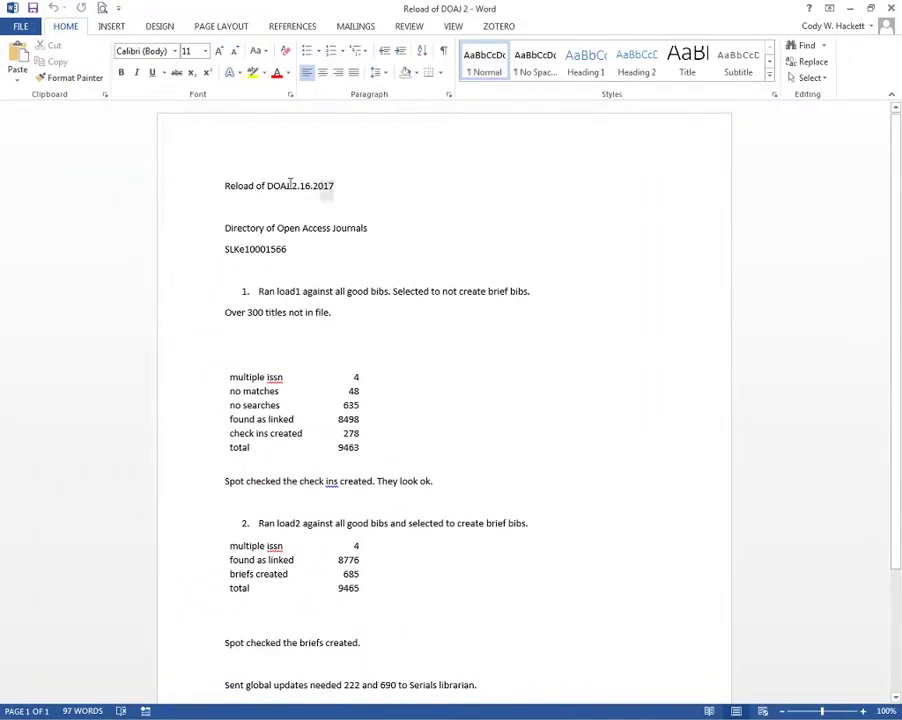
left_click(210, 184)
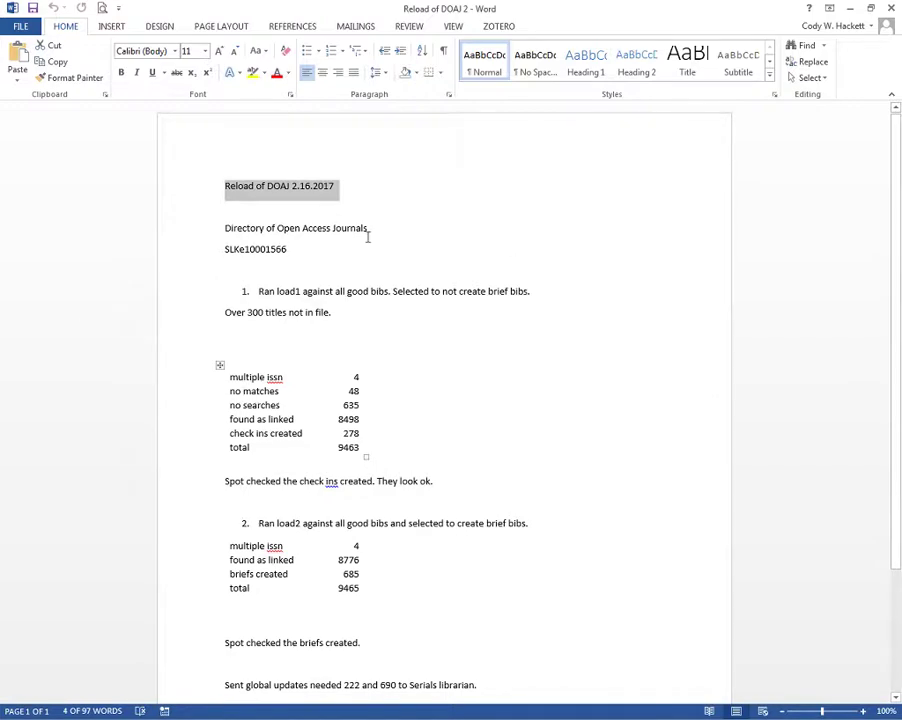
left_click(222, 226)
left_click(410, 229, "shift")
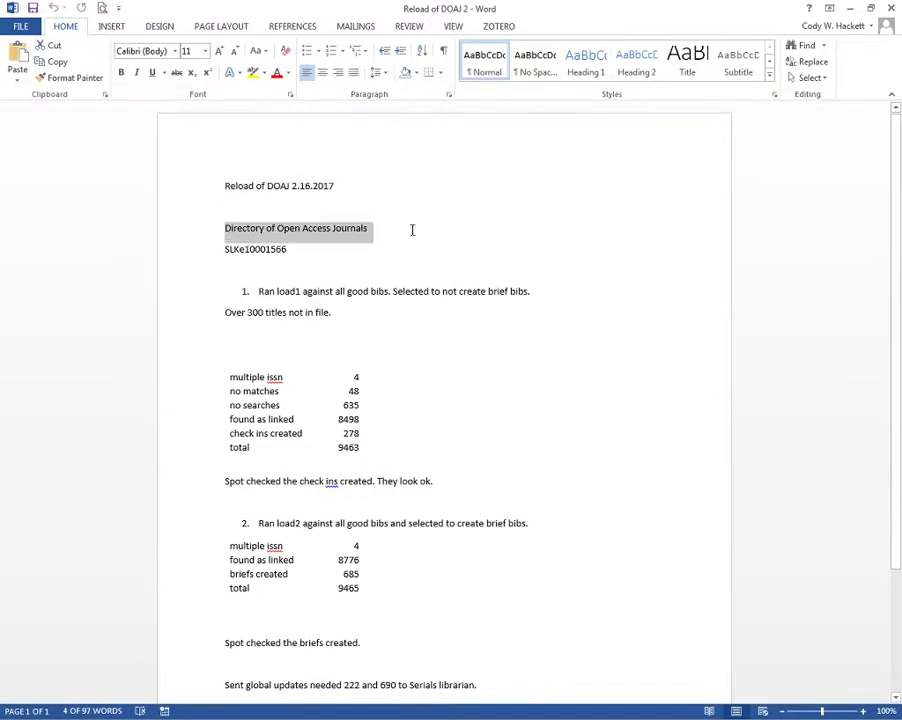
left_click_drag(370, 230, 226, 229)
left_click(296, 248)
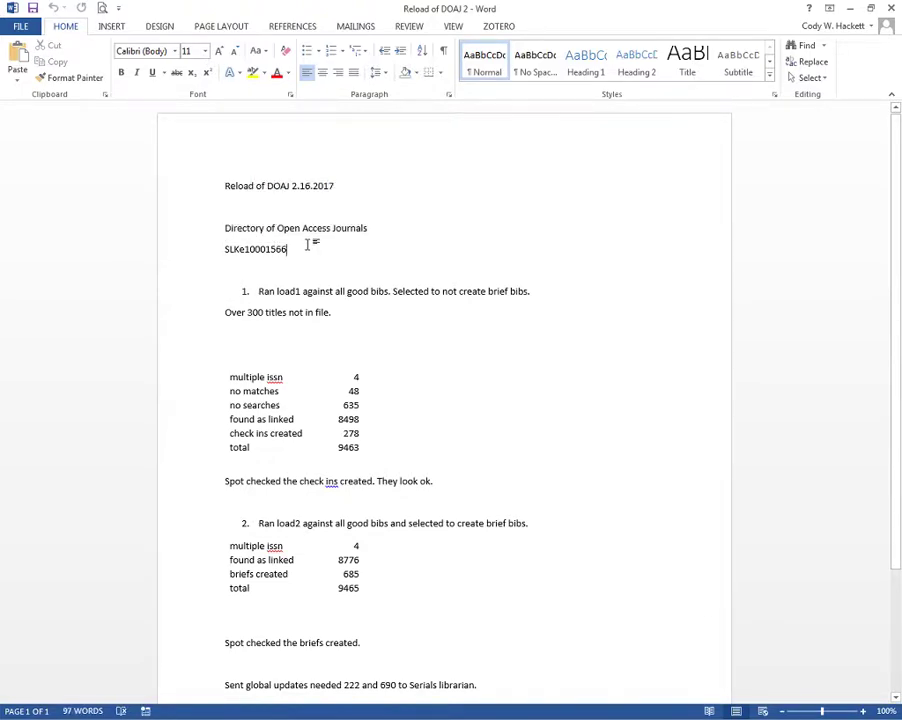
Review the document's resource identifier, the load1 description, the titles-not-in-file note and the start of the first results table
left_click_drag(298, 248, 203, 248)
left_click(382, 293)
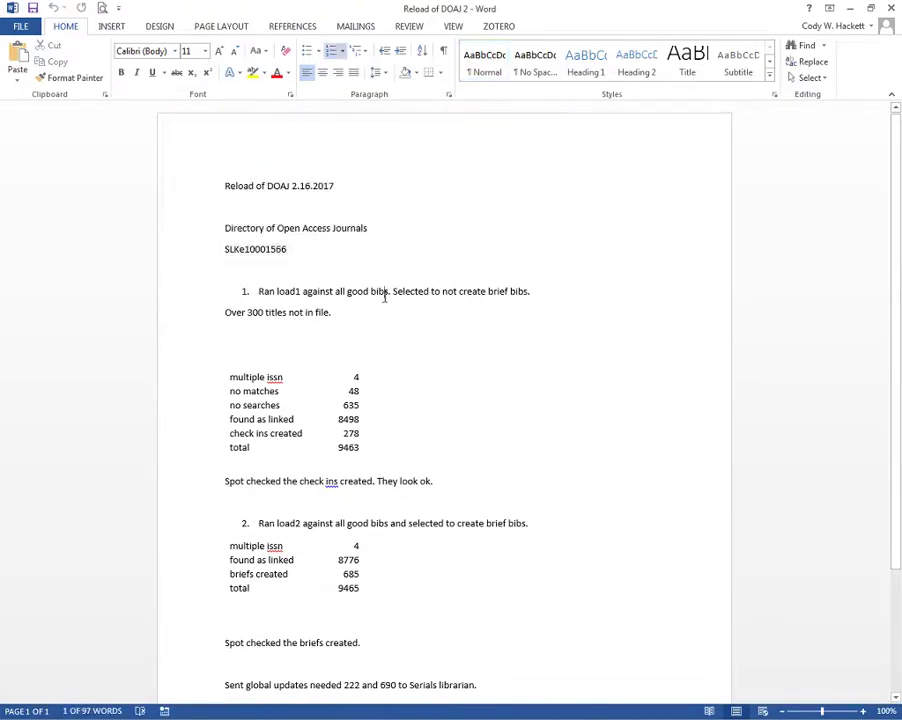
left_click(581, 287)
left_click_drag(581, 287, 224, 268)
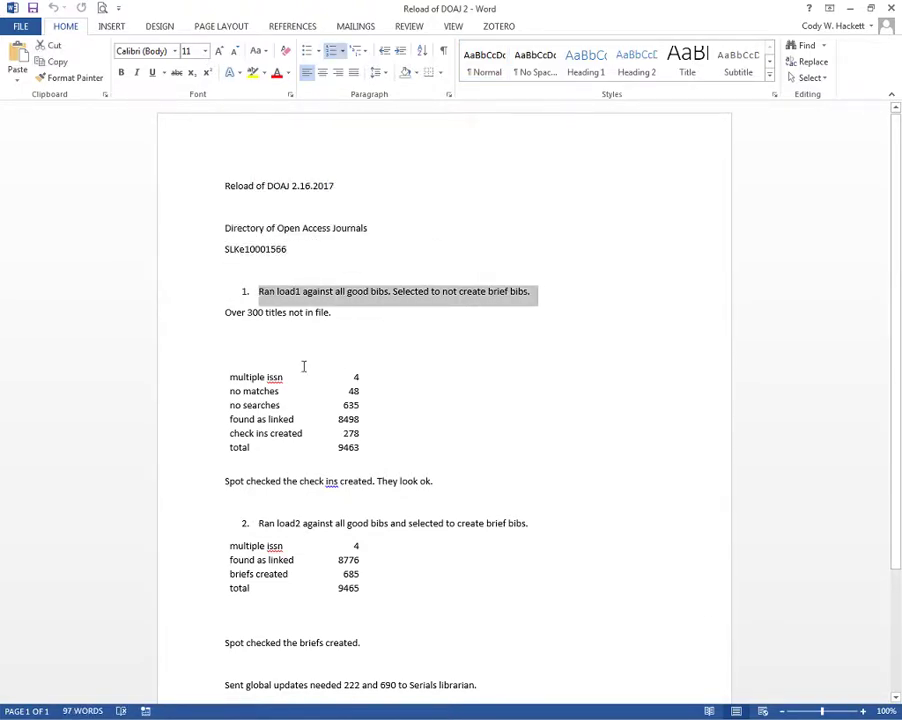
left_click_drag(366, 314, 242, 306)
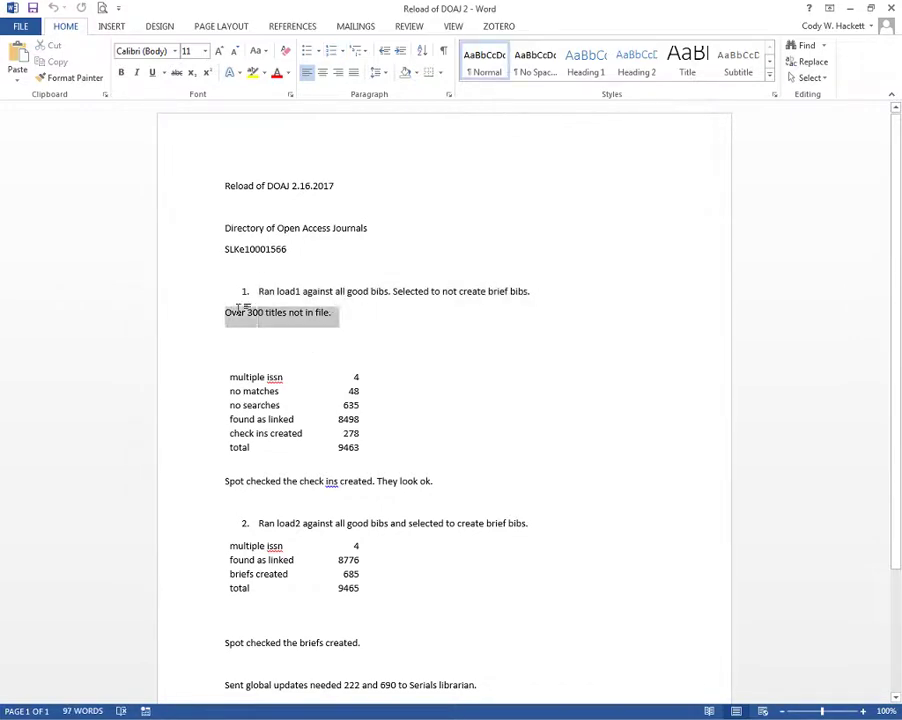
left_click(218, 383)
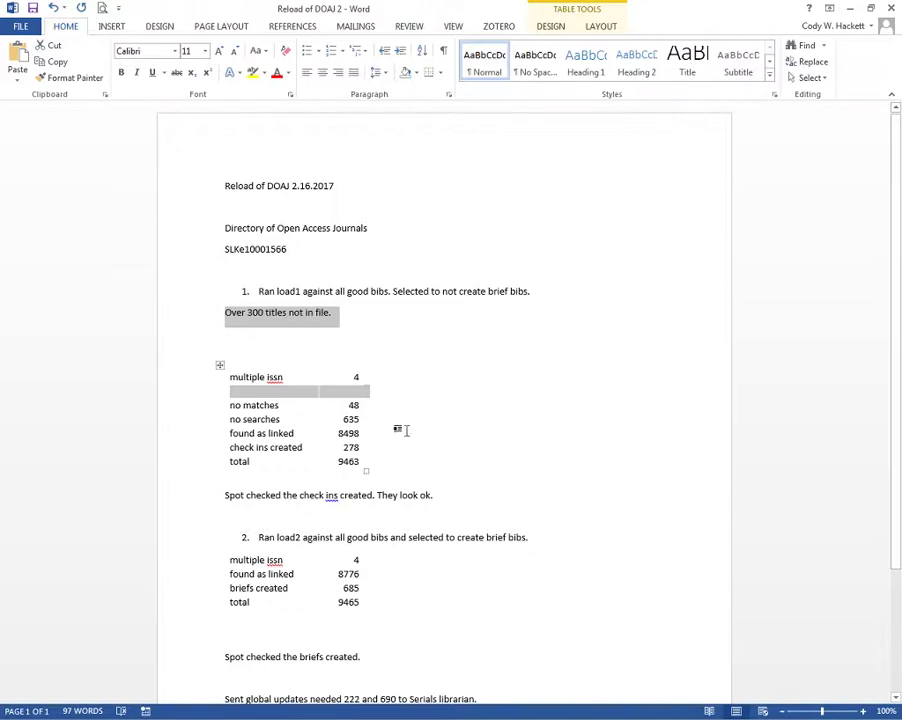
Switch to Sierra, expand the Directory of Open Access Journals entry under titles not in file and look through its full title list
left_click_drag(450, 8, 0, 40)
left_click(567, 158)
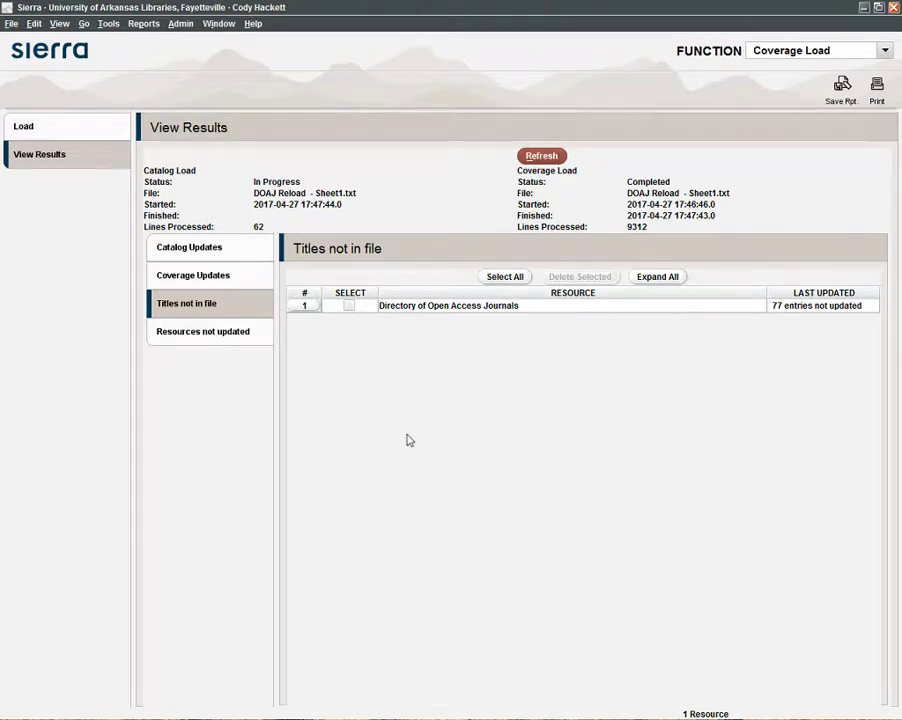
double_click(447, 309)
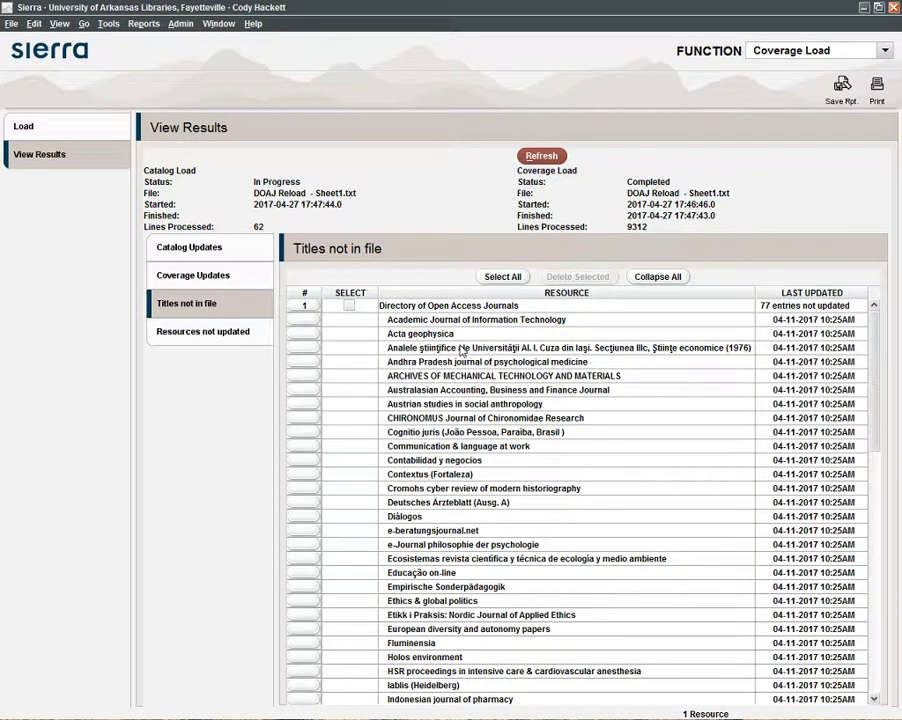
scroll(440, 400, "down", 5)
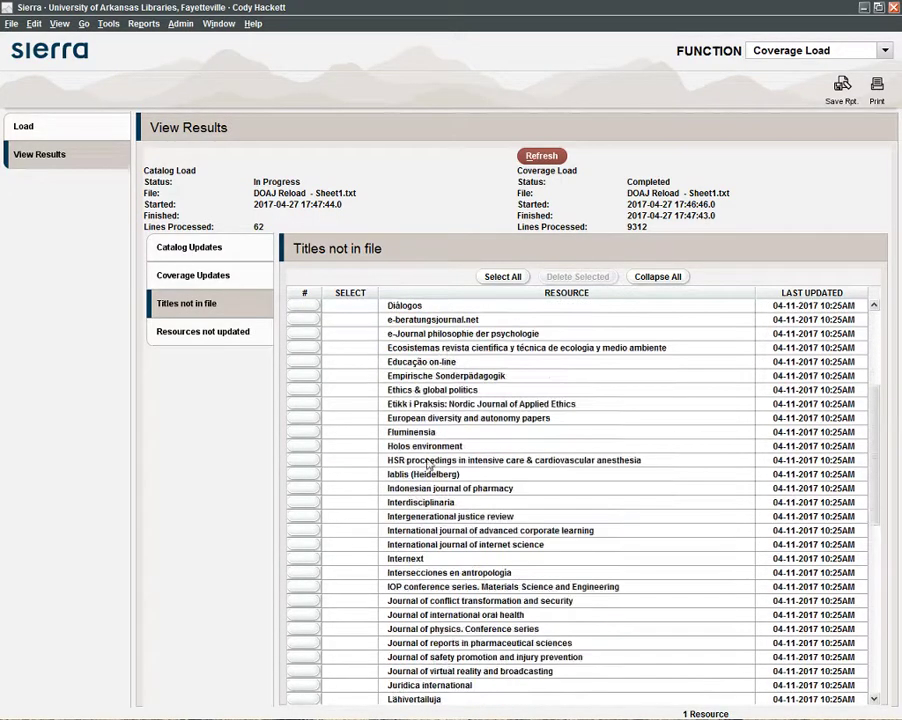
scroll(434, 455, "down", 11)
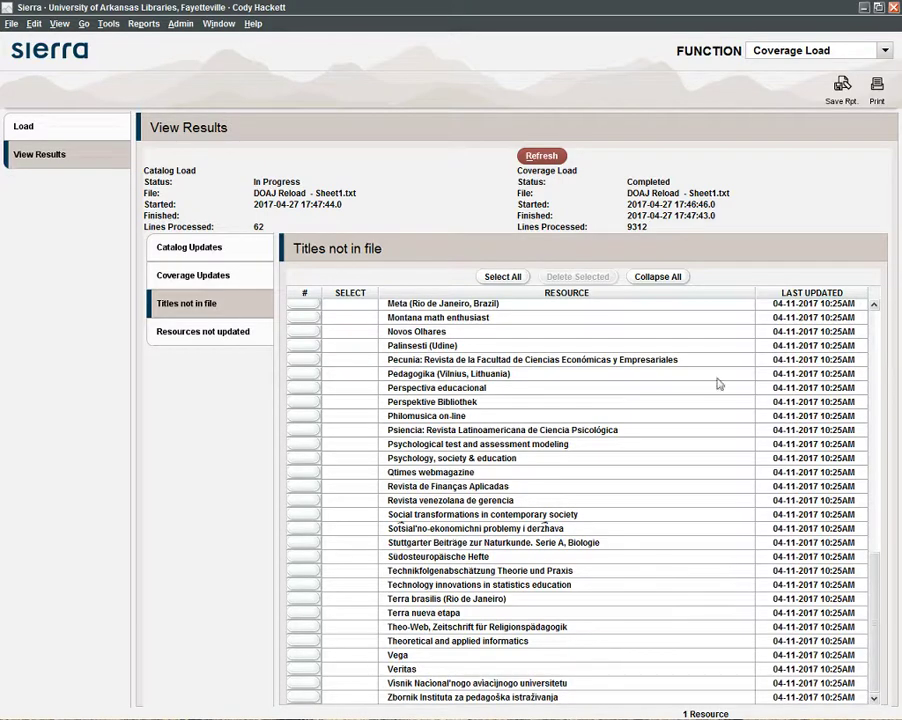
scroll(380, 420, "up", 16)
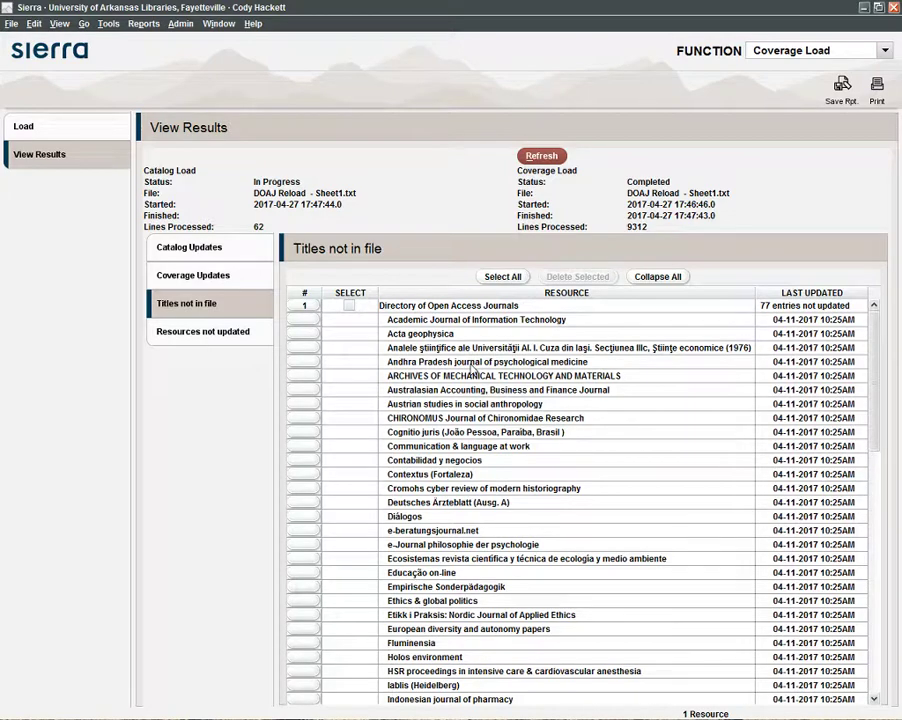
Select all entries not in file and start saving their report under the name "titlesnotinfile"
left_click(503, 278)
left_click(840, 88)
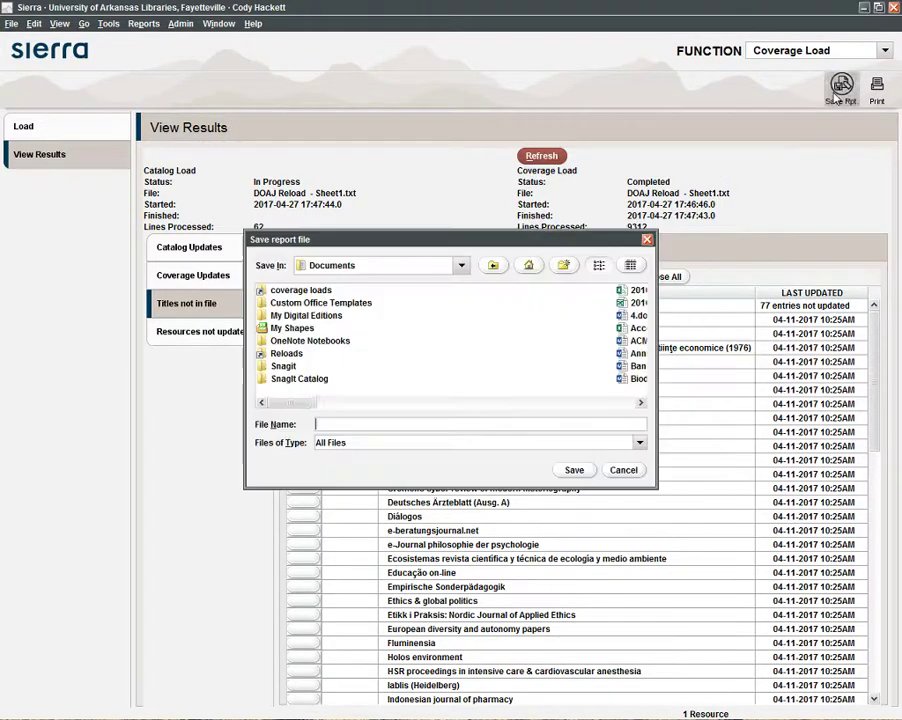
type("loa")
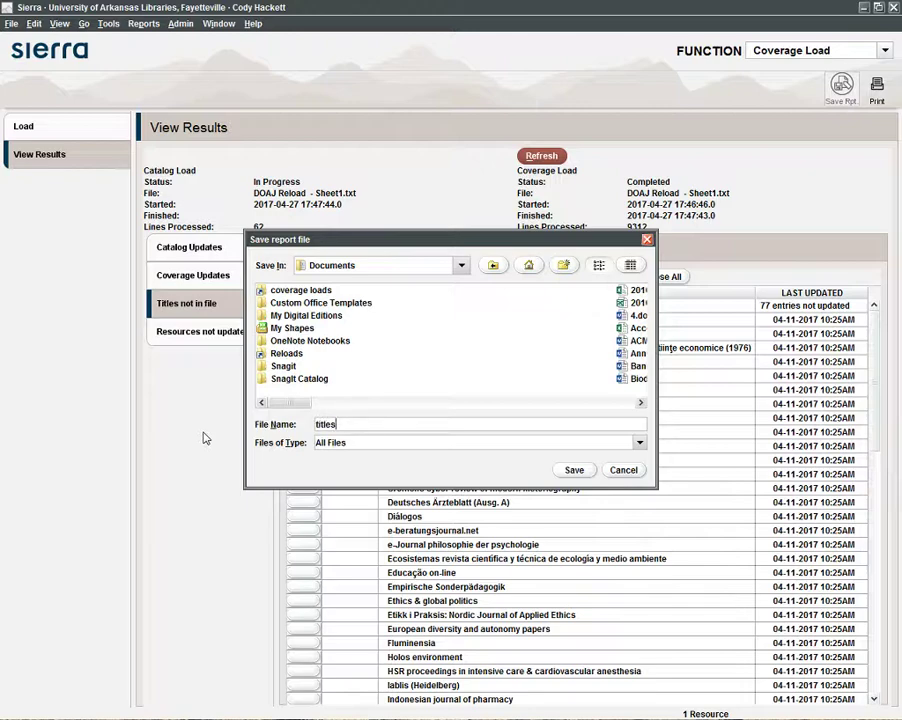
type("in")
key("BackSpace")
Save the report in the "DOAJ Reload 4.27.2017" folder, inside 2017_April under Reloads > Individual Databases Reloads
double_click(286, 353)
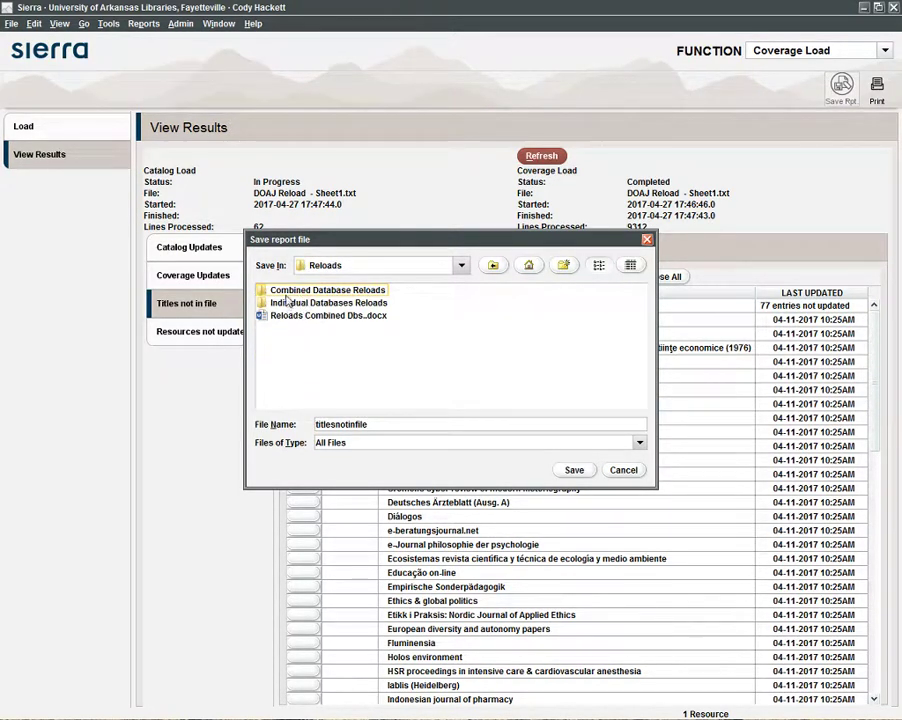
double_click(287, 302)
double_click(292, 329)
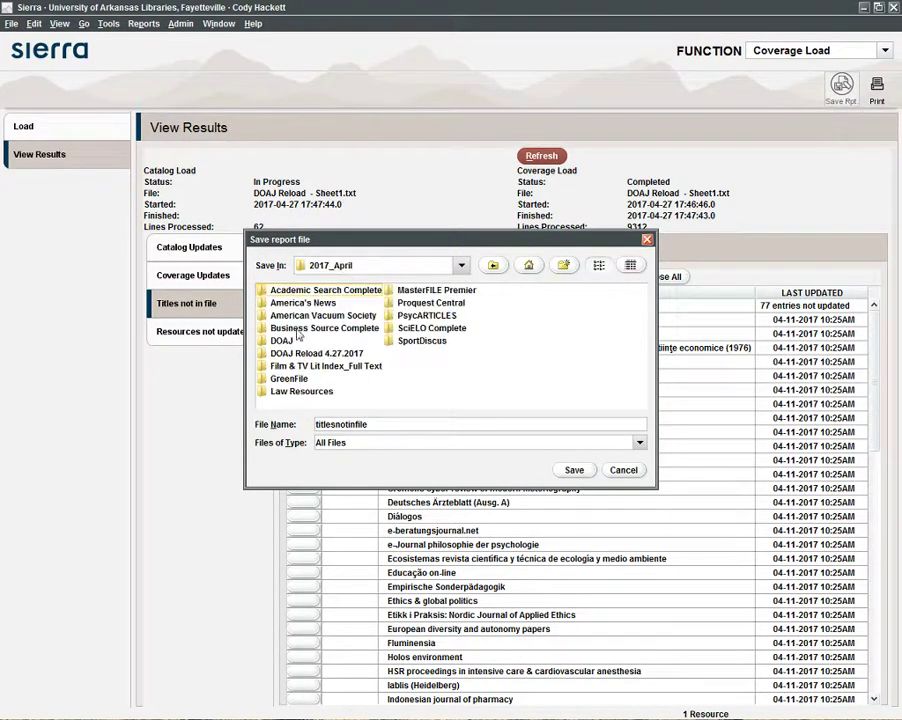
double_click(282, 341)
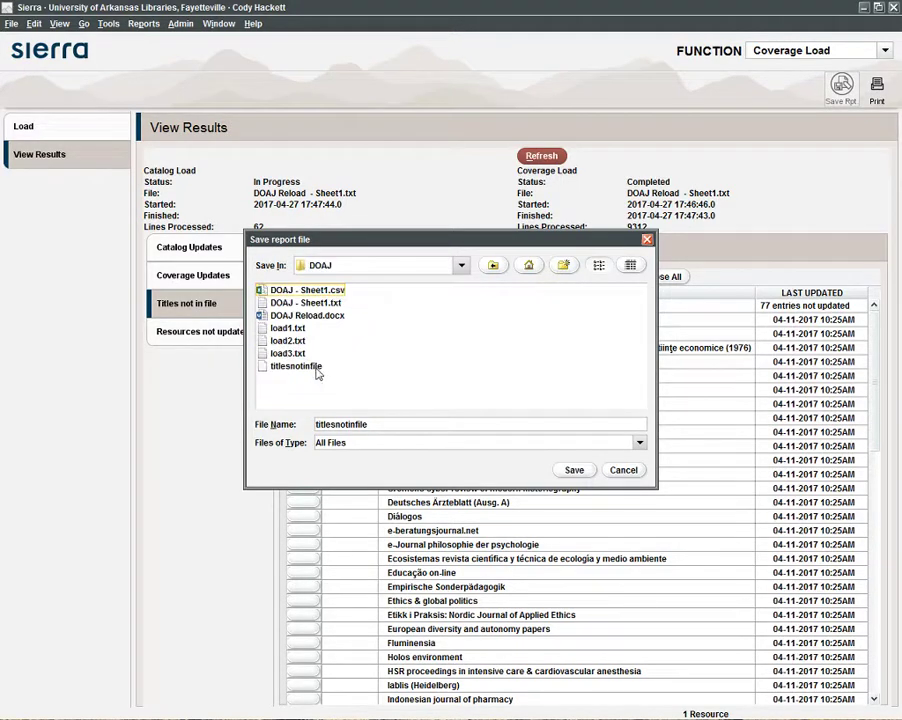
left_click(493, 265)
double_click(289, 355)
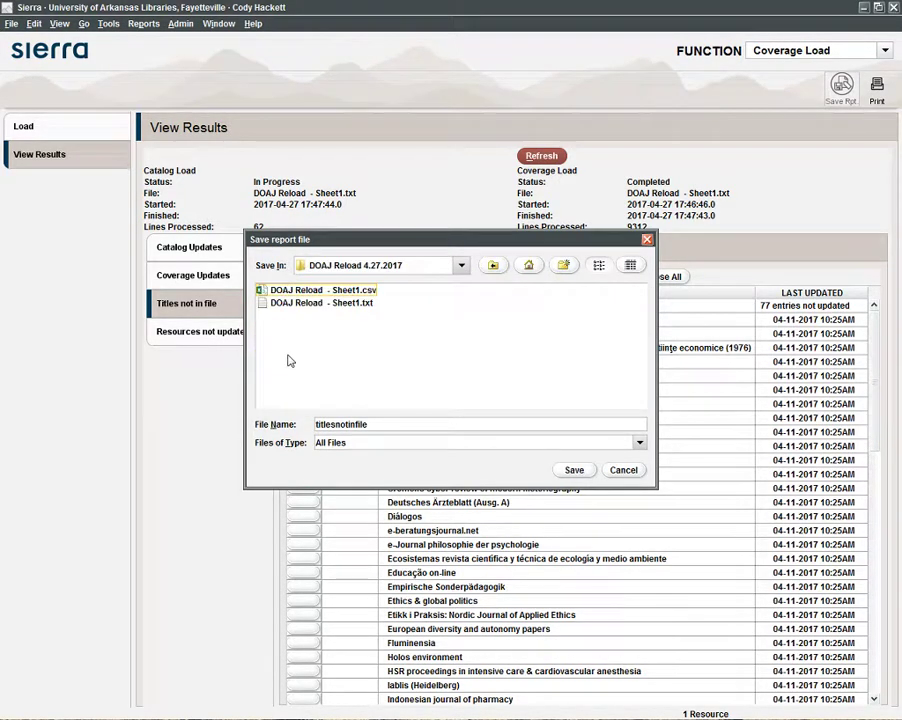
left_click(576, 469)
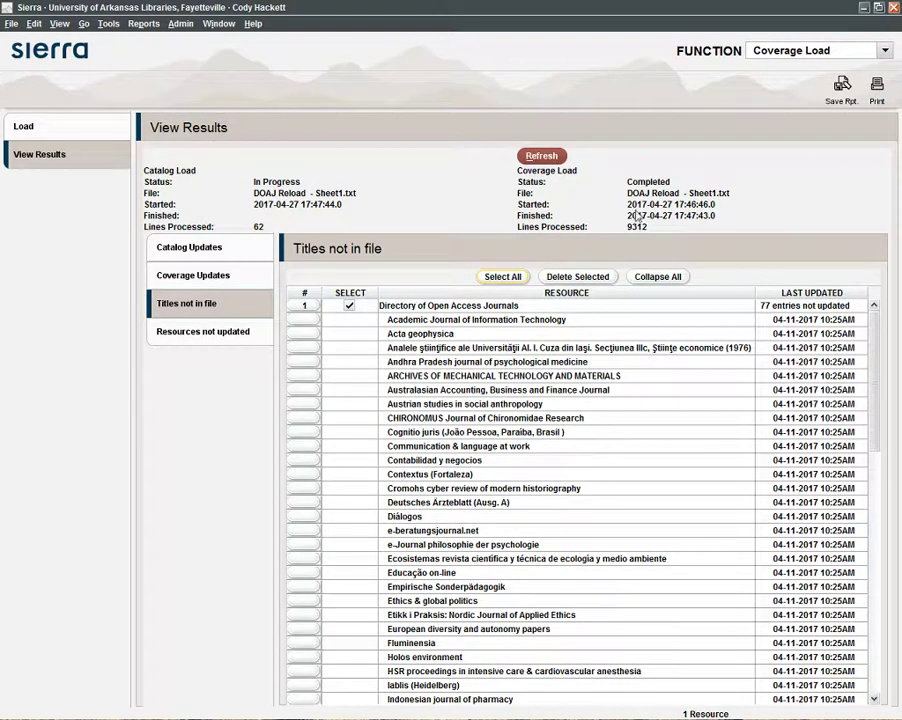
Delete the selected Directory of Open Access Journals entries that are not in the file and confirm the deletion
left_click(513, 277)
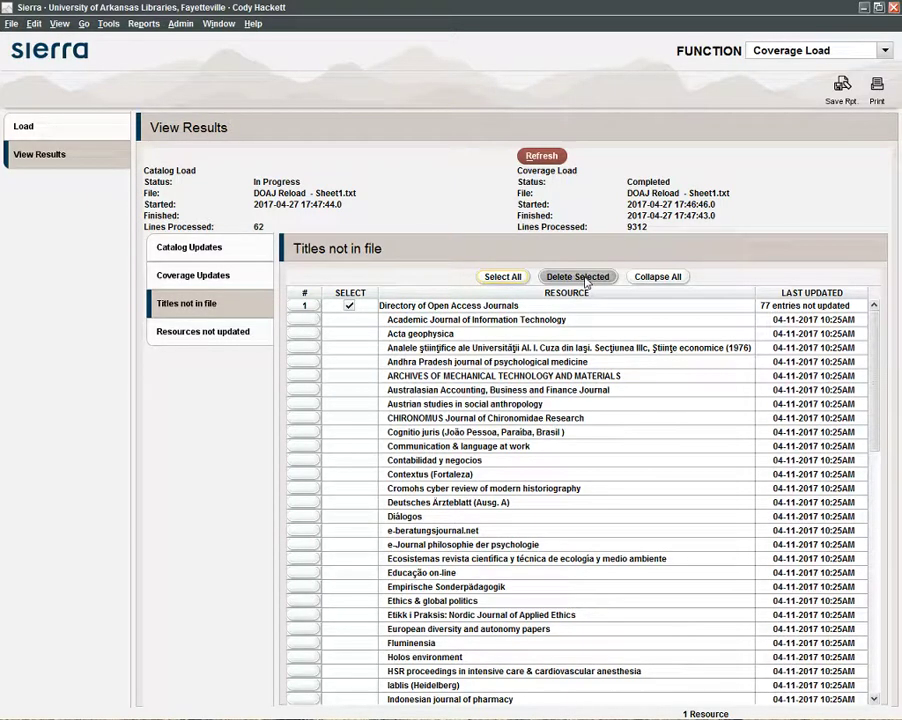
left_click(587, 280)
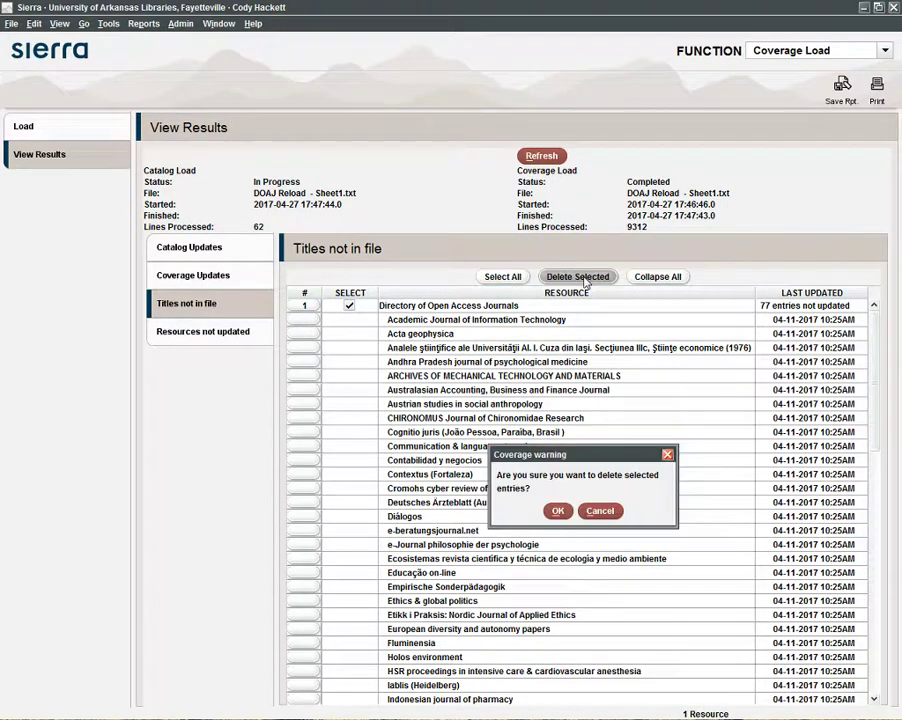
left_click(558, 510)
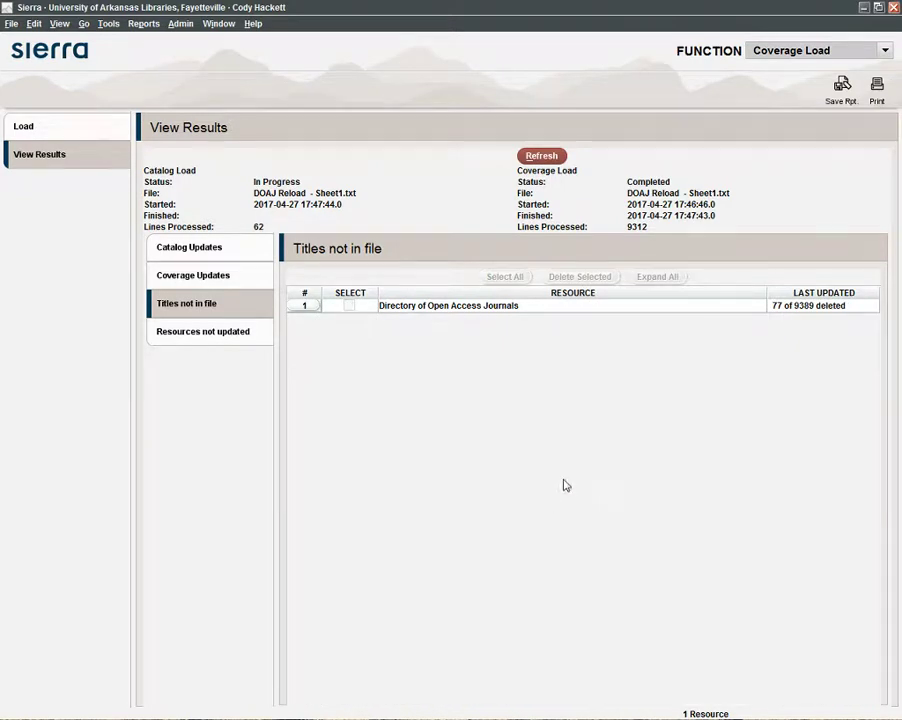
In Create Lists, copy file 210, "Delete candidates from last coverage load", into empty review file 134 and remove the source file
left_click(821, 53)
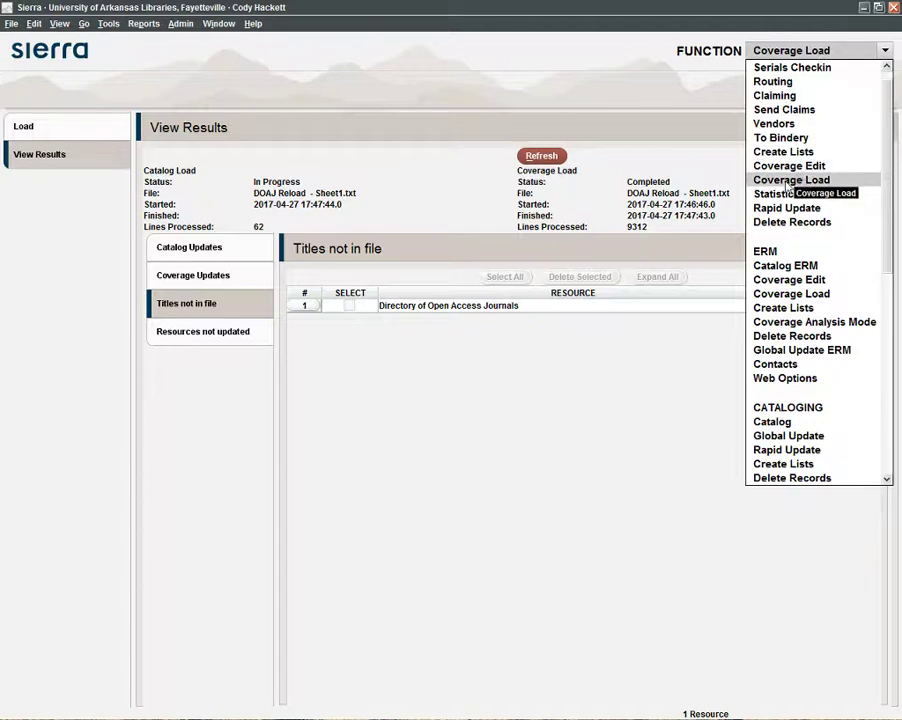
left_click(770, 152)
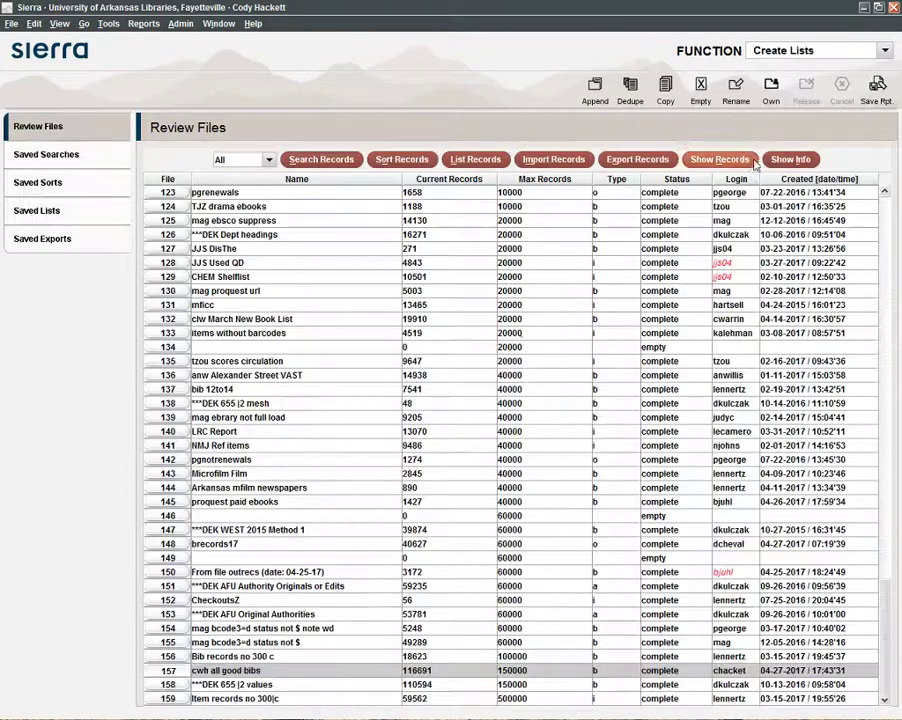
left_click(340, 347)
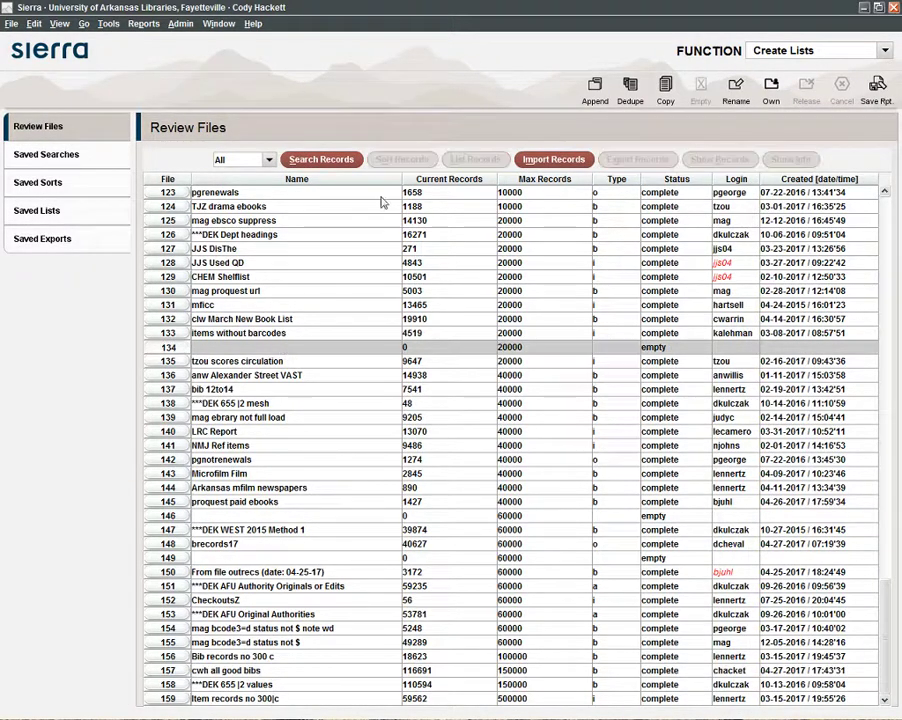
left_click(664, 92)
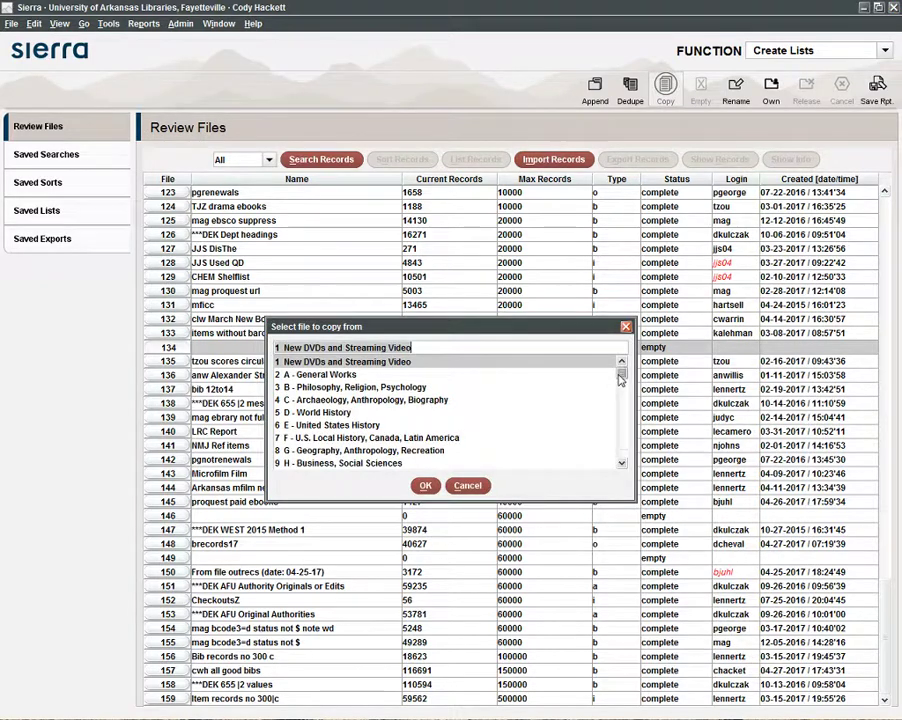
left_click_drag(622, 374, 623, 458)
left_click(484, 464)
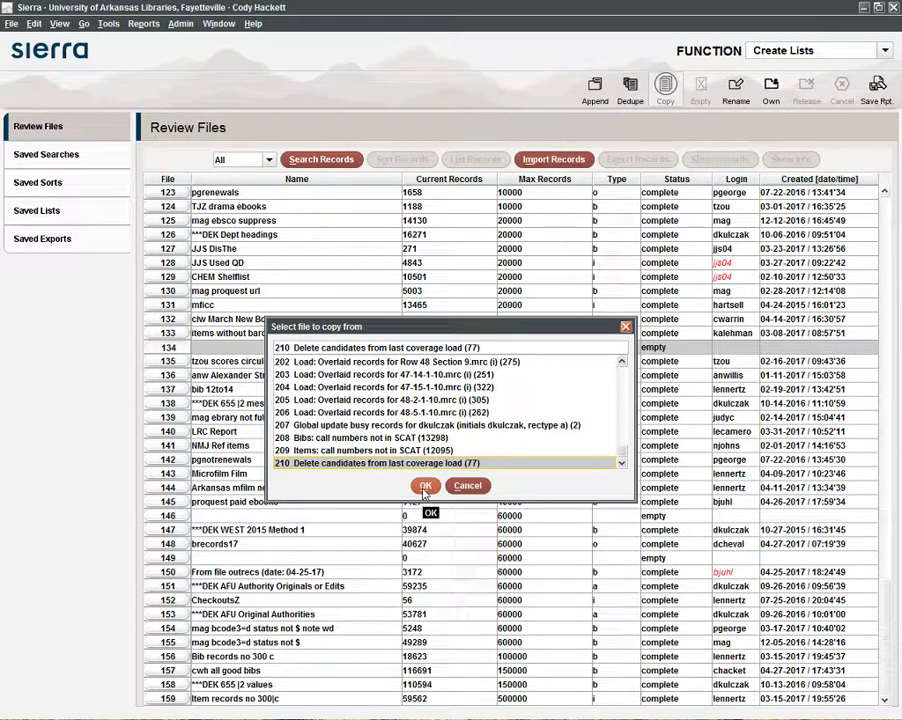
left_click(424, 486)
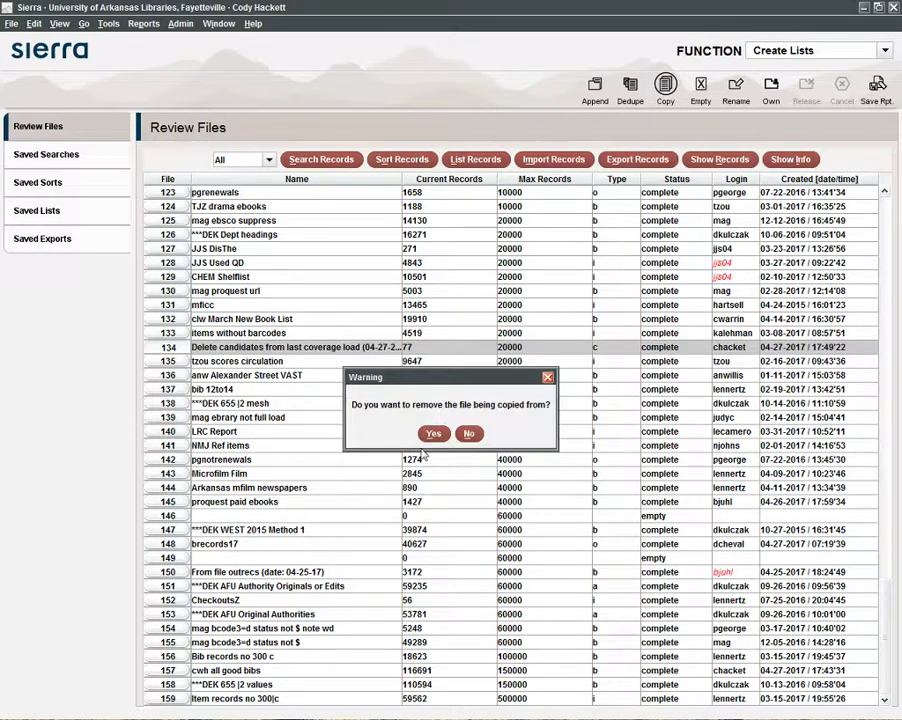
left_click(433, 435)
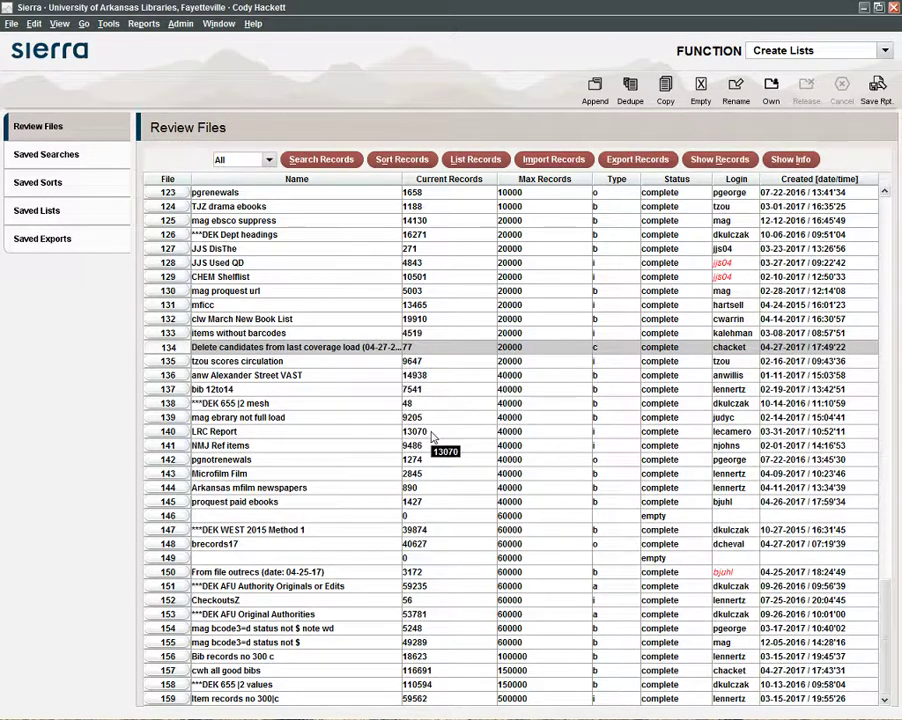